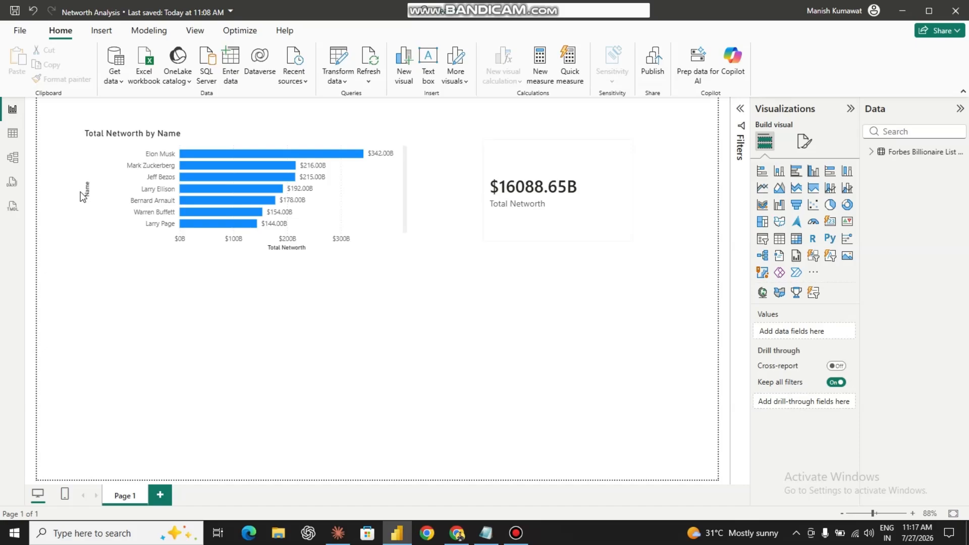
Step: Review the global preview features in Options, including external tool access to Power BI Desktop through secure local APIs, and accept the settings
left_click(16, 36)
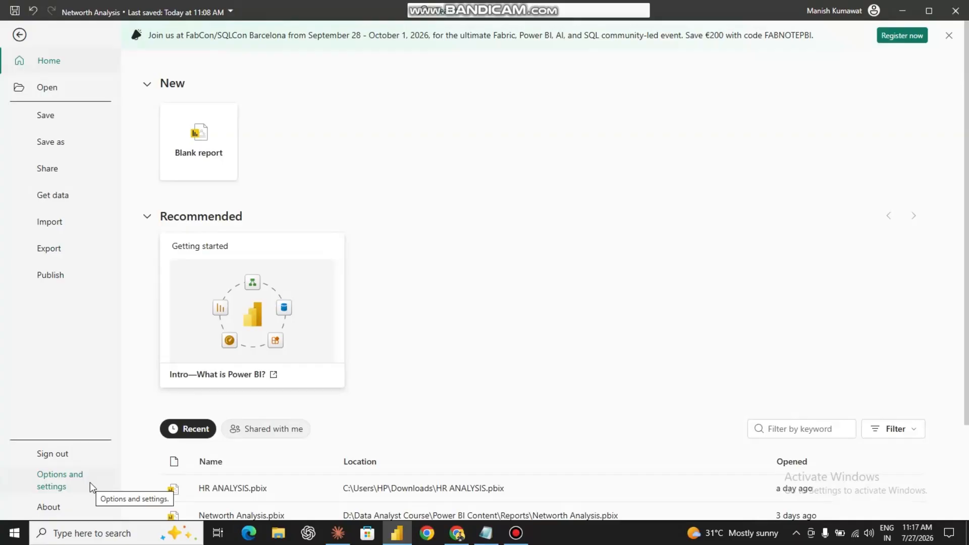
left_click(90, 482)
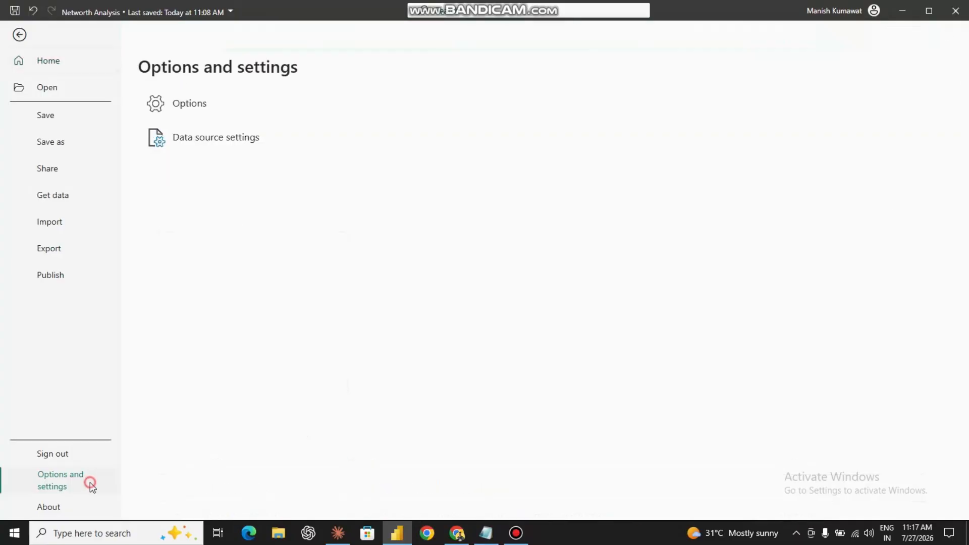
left_click(222, 112)
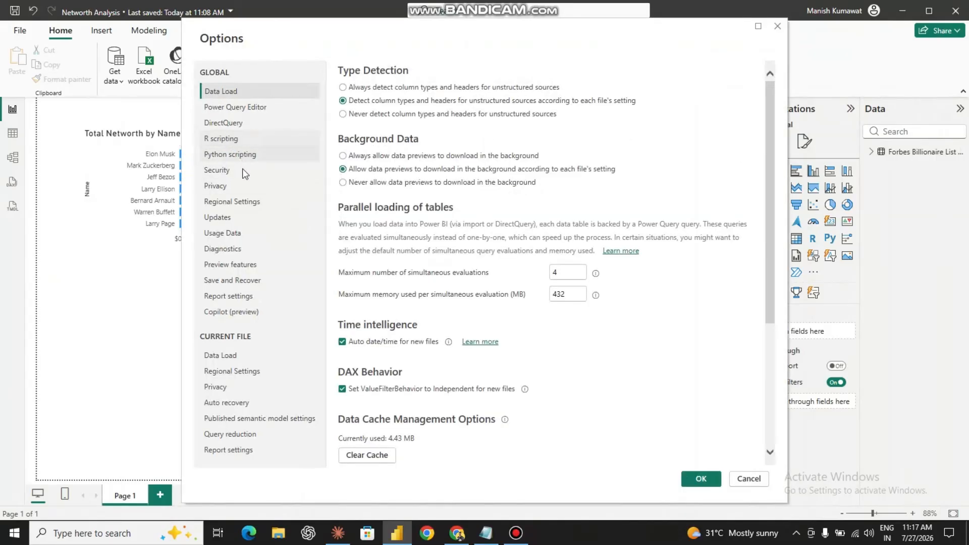
left_click(260, 270)
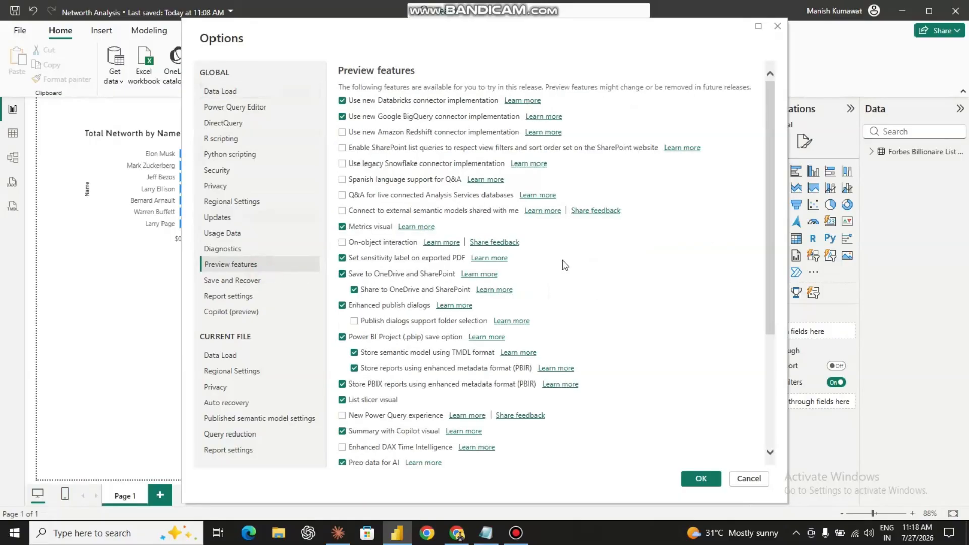
scroll(562, 252, "down", 5)
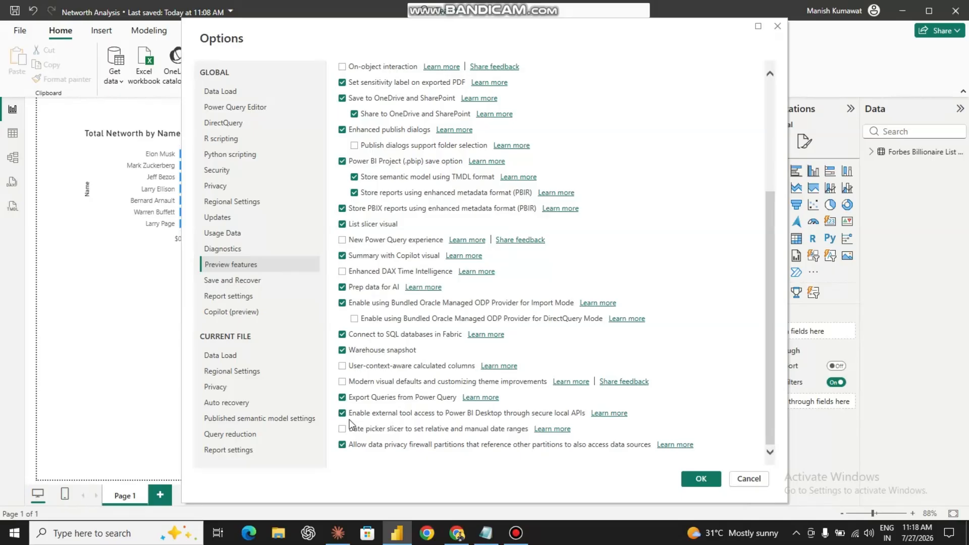
left_click(701, 479)
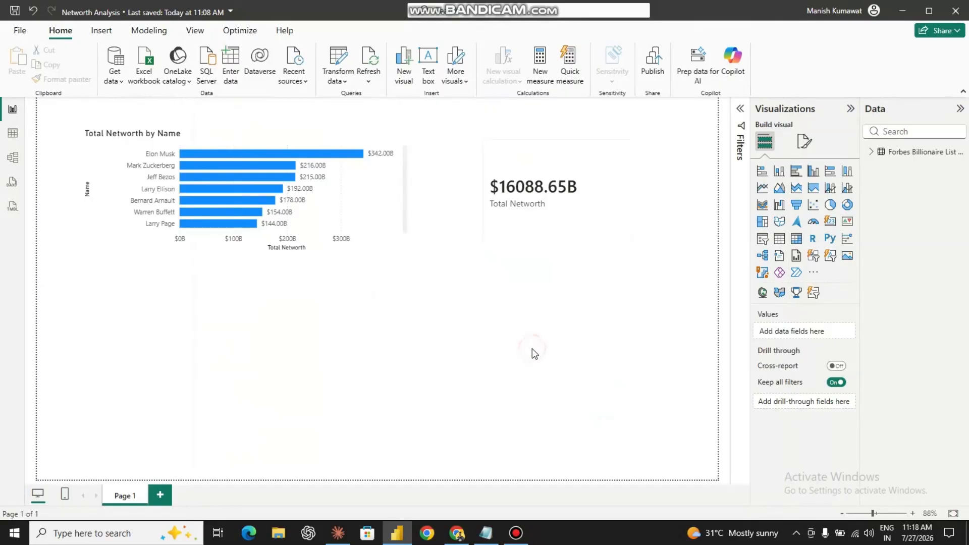
Step: Switch to Visual Studio Code, search the extensions marketplace for "power bi model" and view the Power BI Modeling MCP Server extension's details
key("super+d")
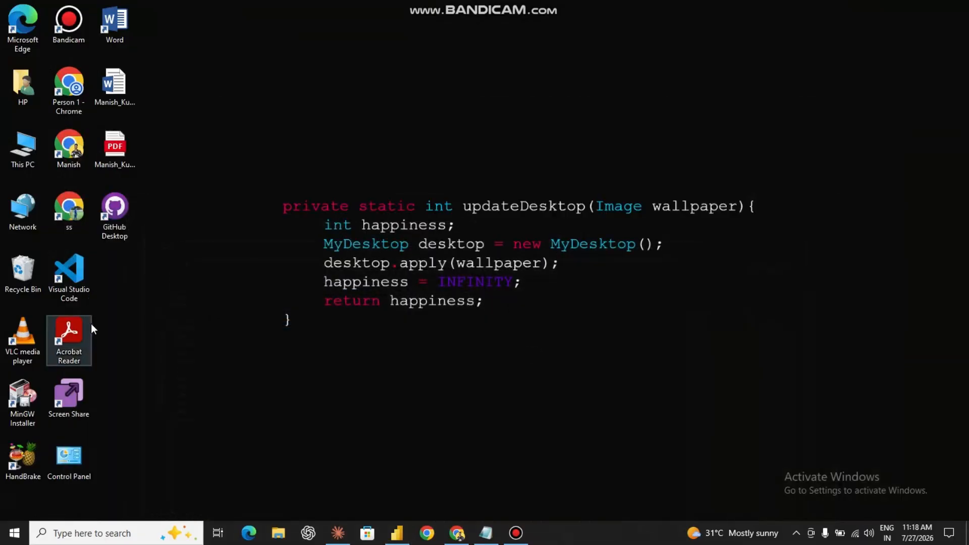
left_click(59, 280)
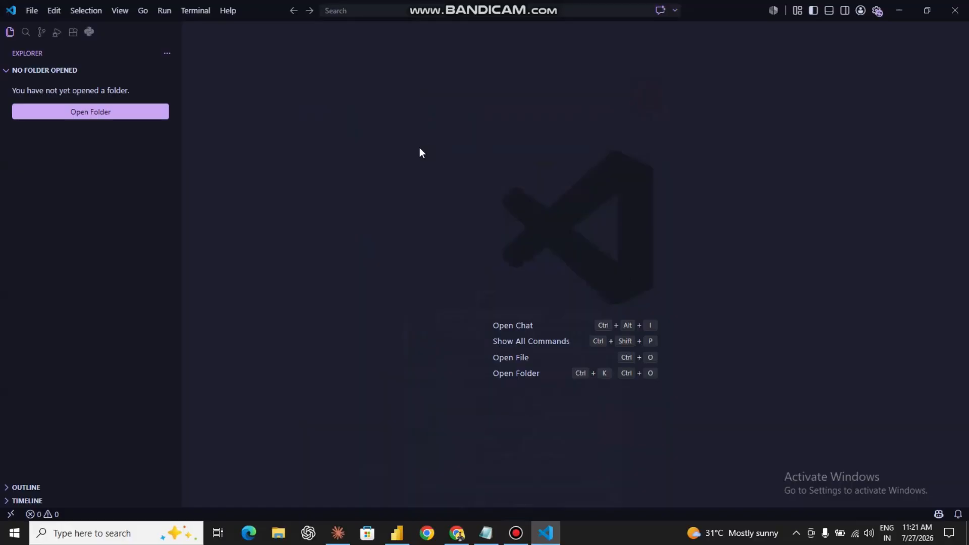
left_click(73, 33)
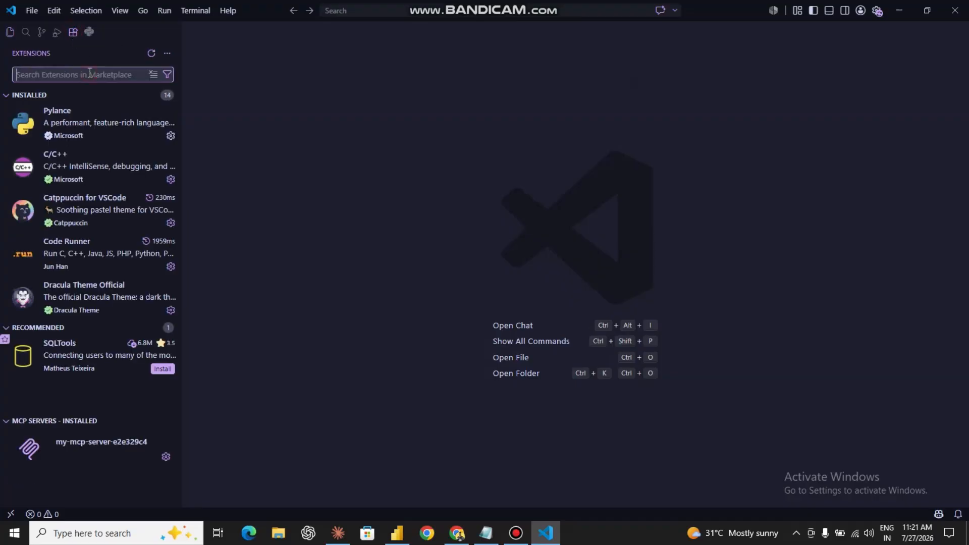
type("power bi model")
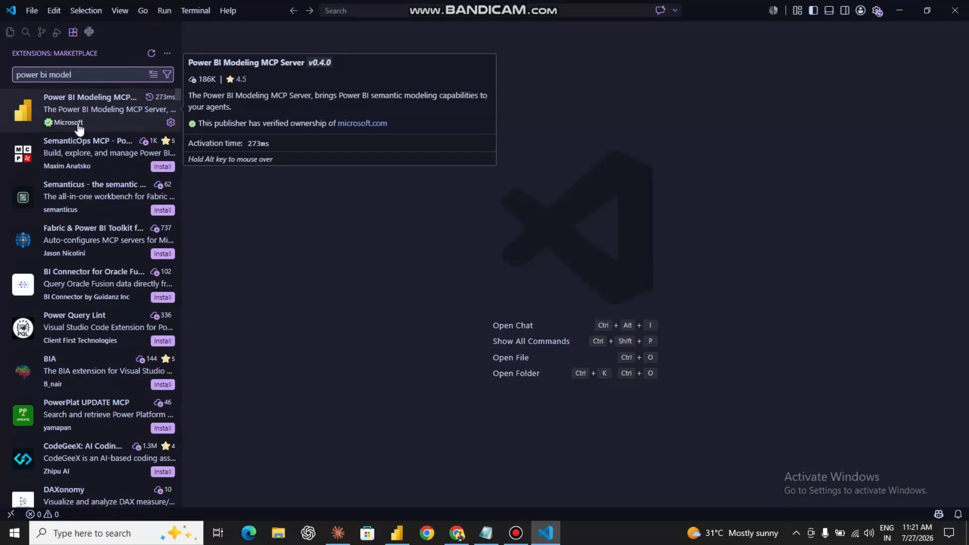
left_click(74, 96)
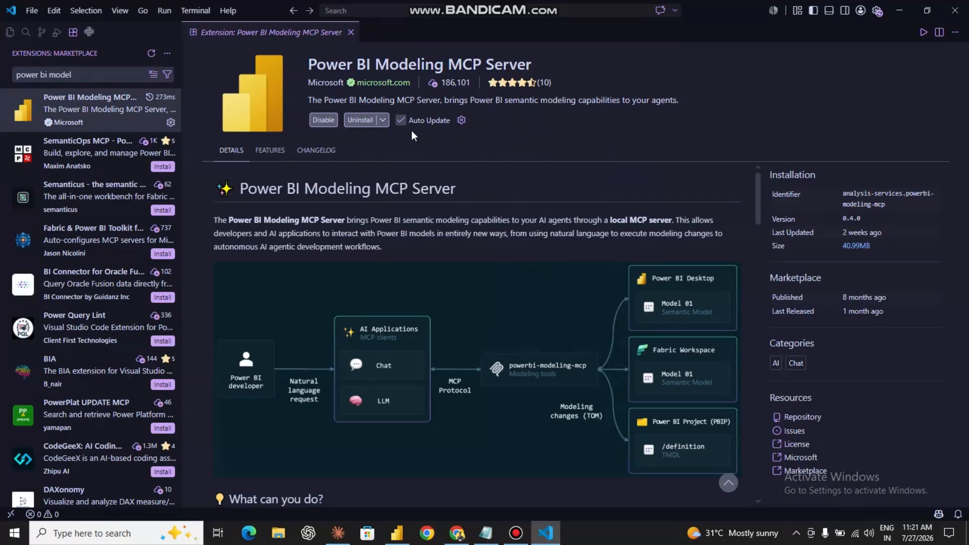
left_click(900, 10)
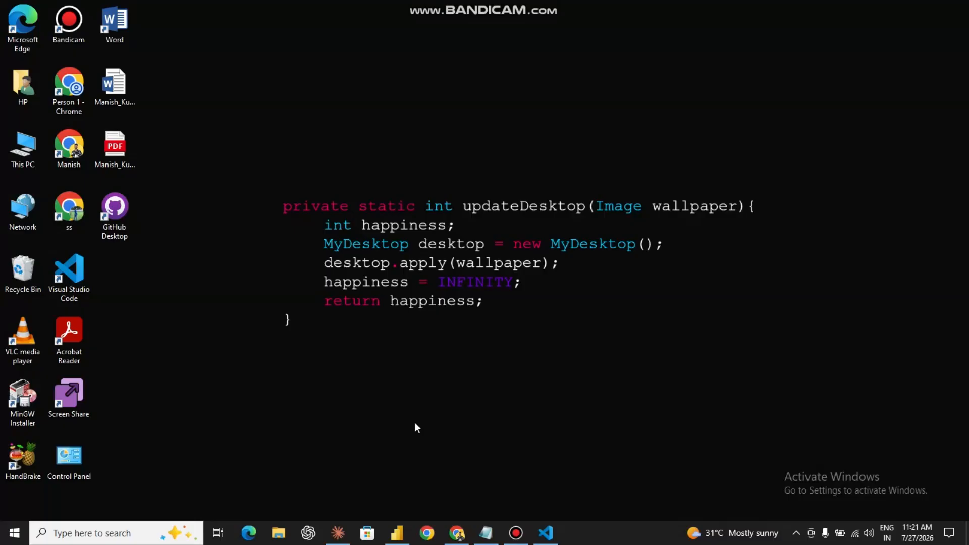
Step: In File Explorer, open the server folder of analysis-services.powerbi-modeling-mcp-0.4.0-win32-x64 under C:\Users\HP\.vscode\extensions
left_click(276, 538)
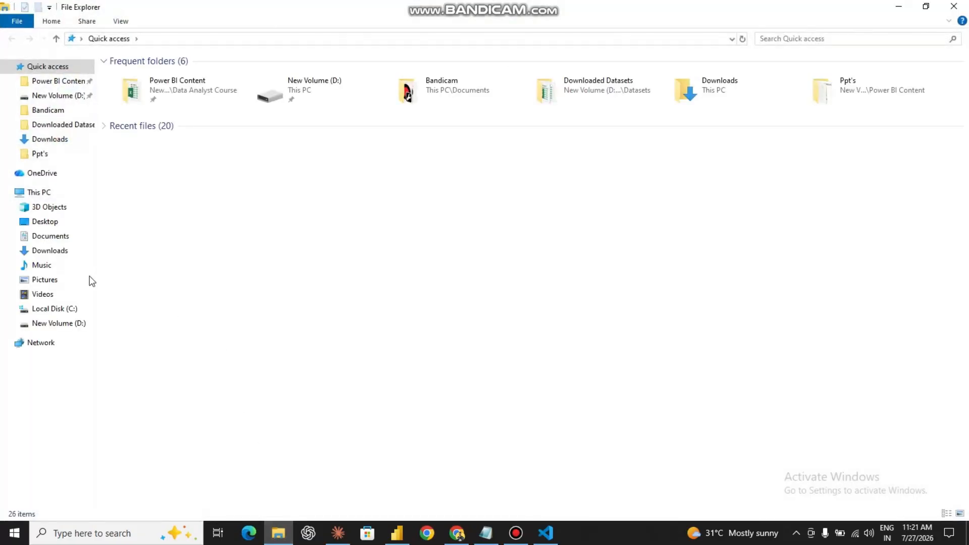
left_click(50, 196)
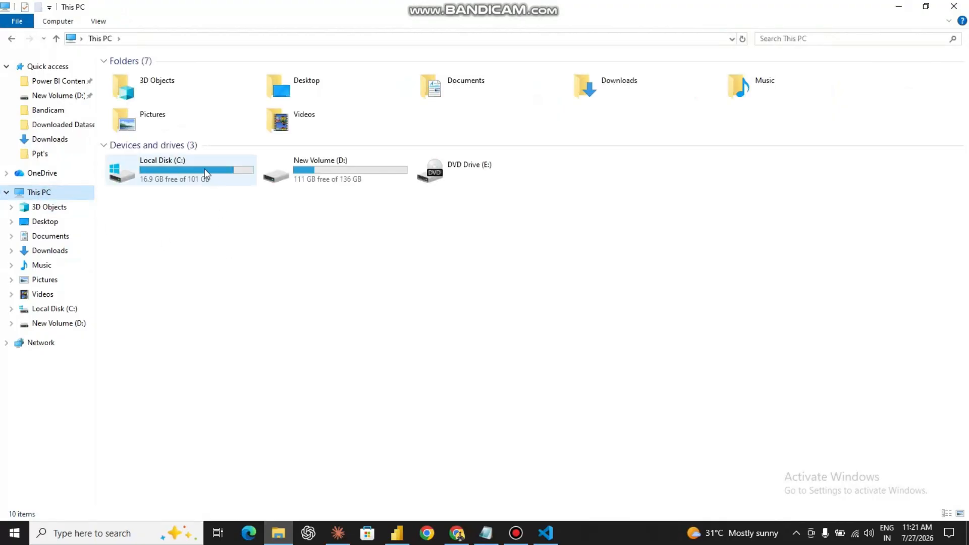
double_click(204, 169)
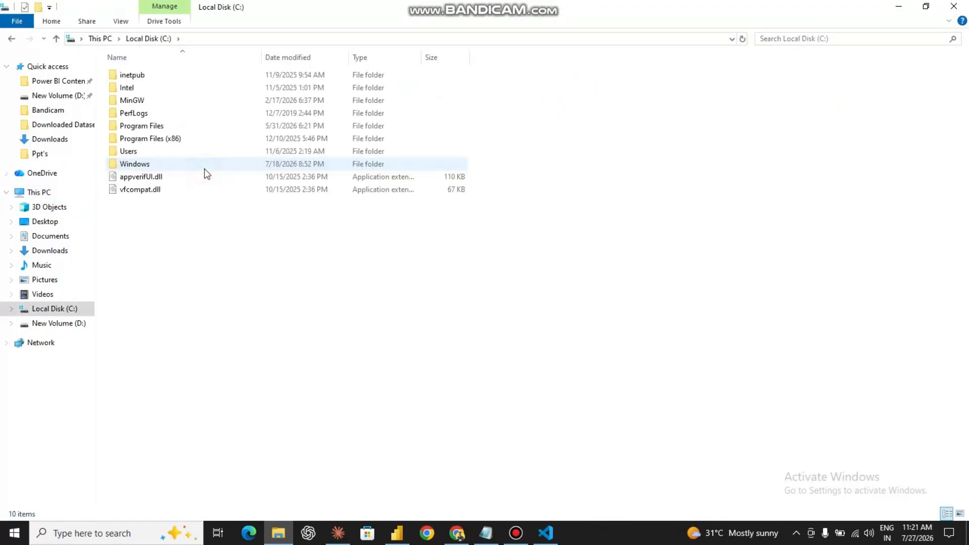
double_click(147, 153)
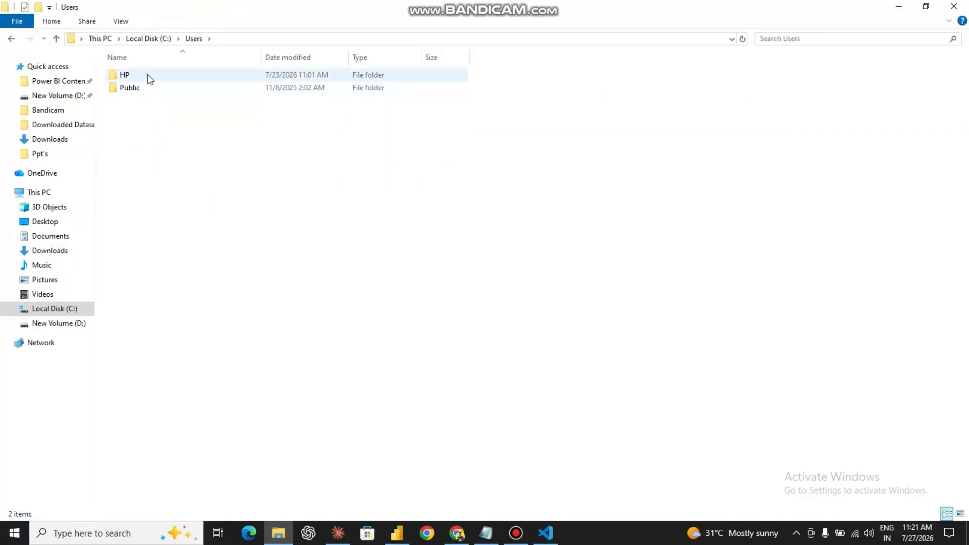
double_click(147, 74)
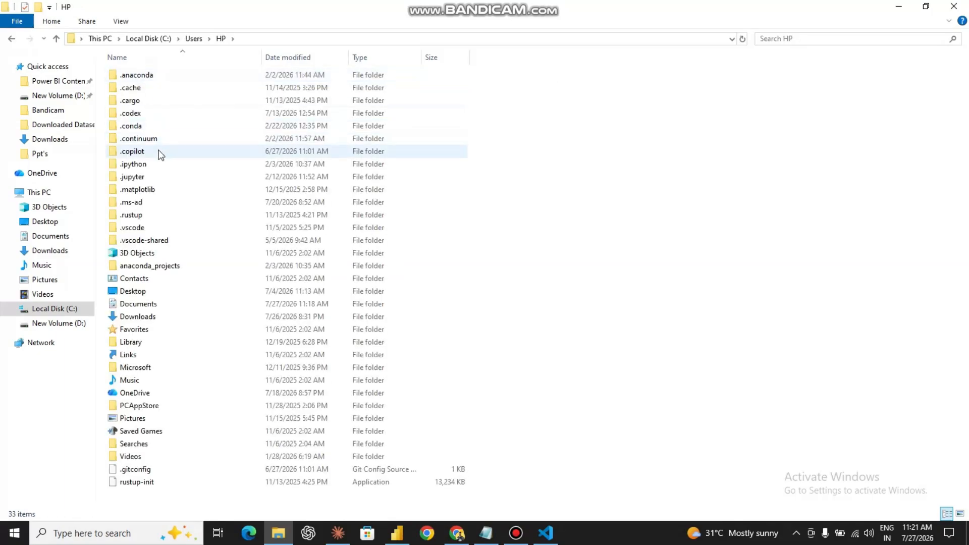
double_click(151, 228)
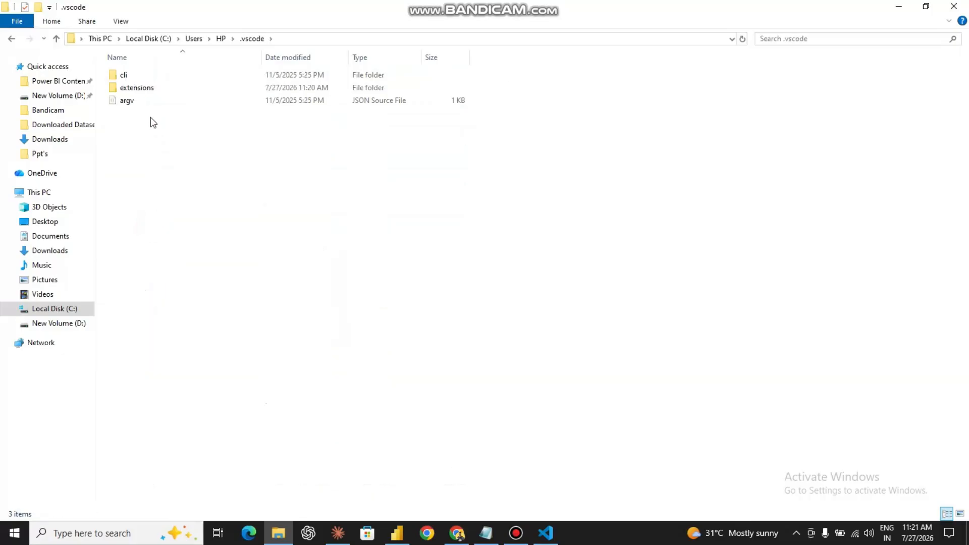
double_click(159, 87)
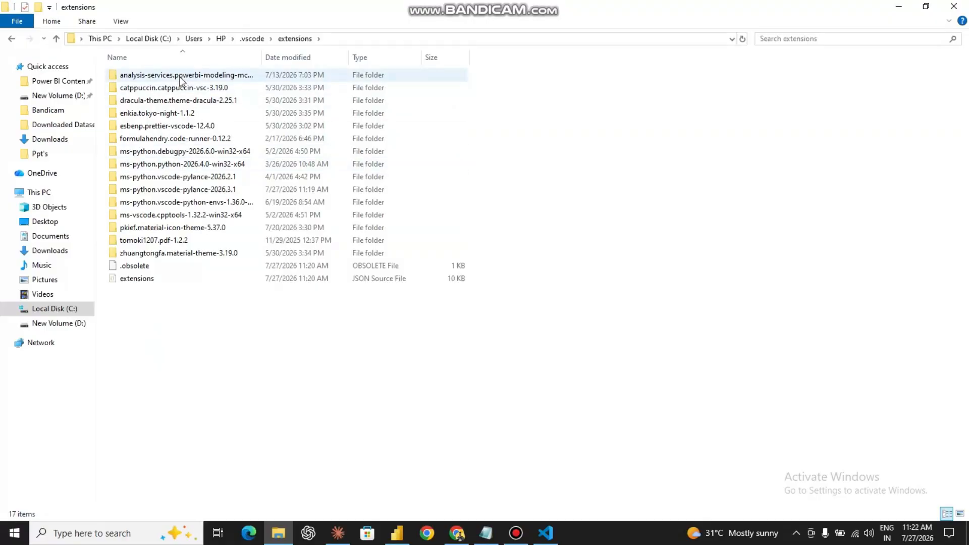
double_click(179, 77)
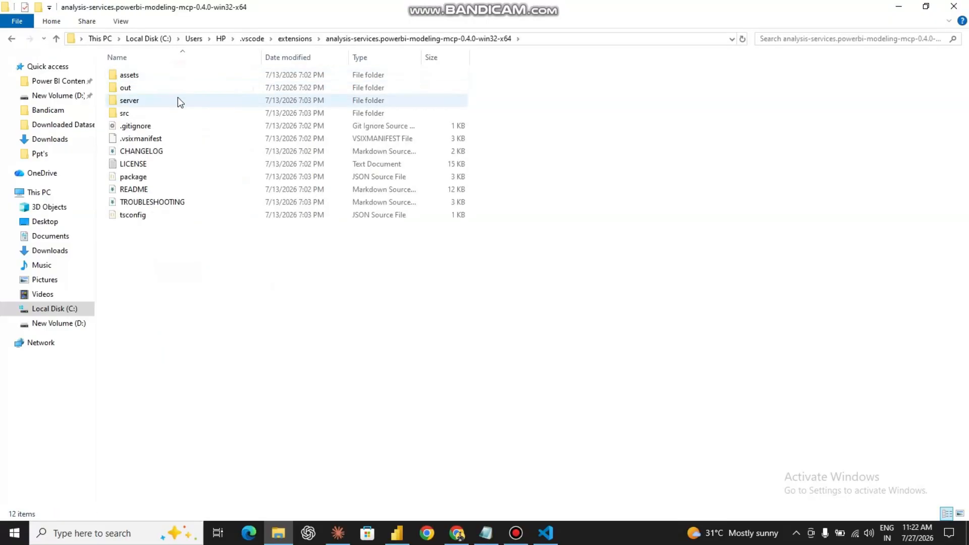
double_click(177, 99)
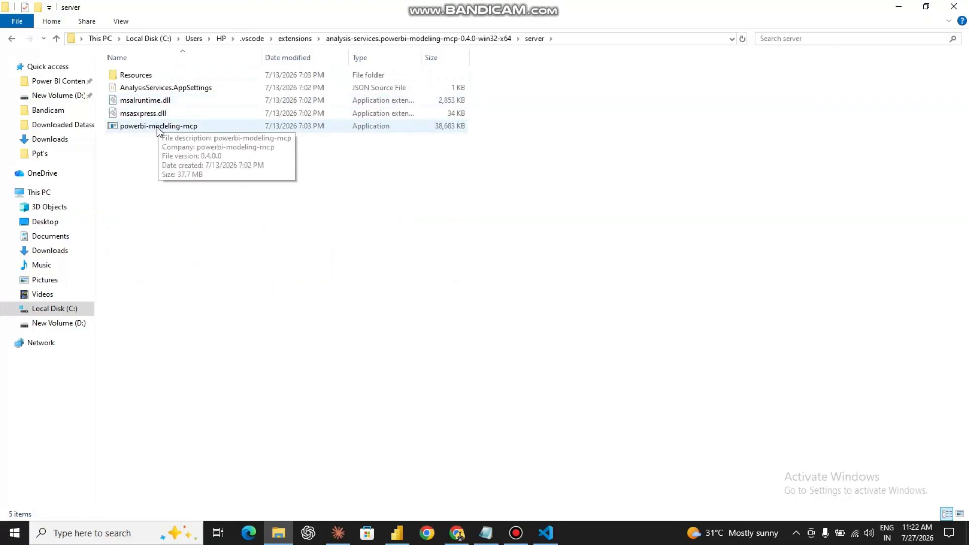
Step: Run the powerbi-modeling-mcp application, copy the "servers" block of its MCP configuration, and minimize the console
double_click(171, 127)
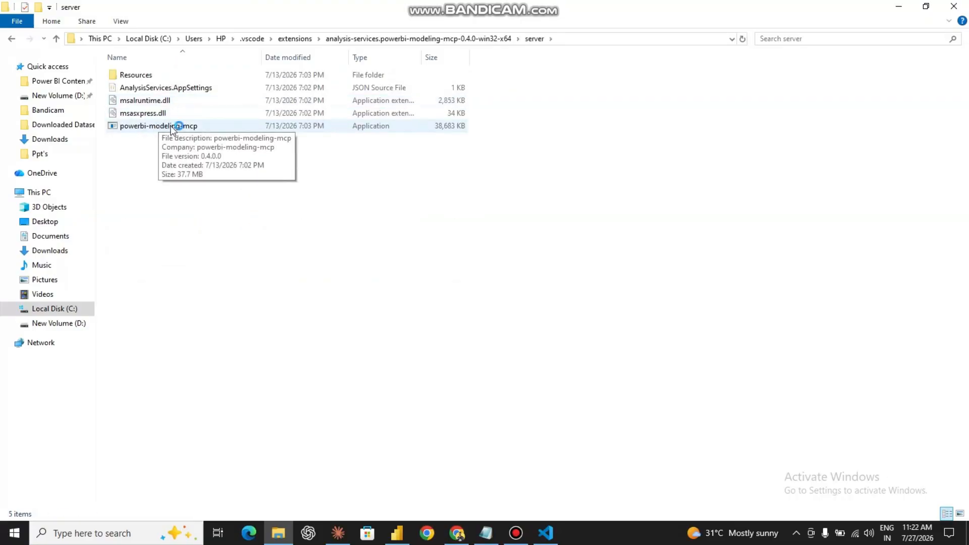
double_click(171, 127)
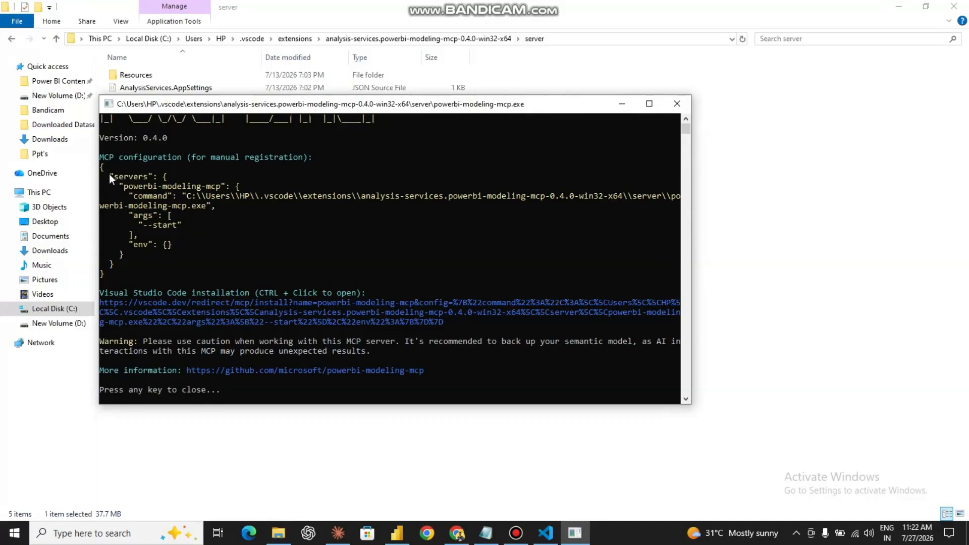
left_click_drag(109, 174, 137, 260)
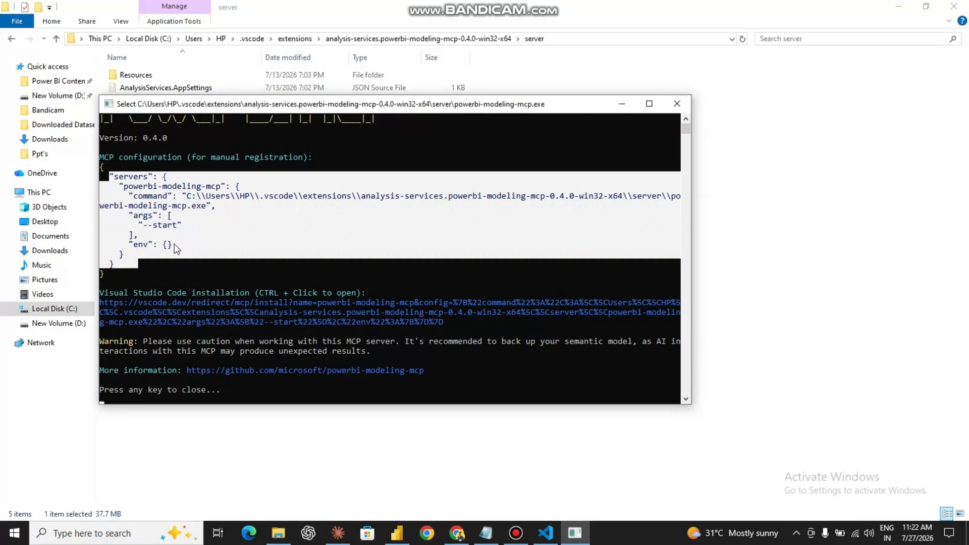
key("ctrl+c")
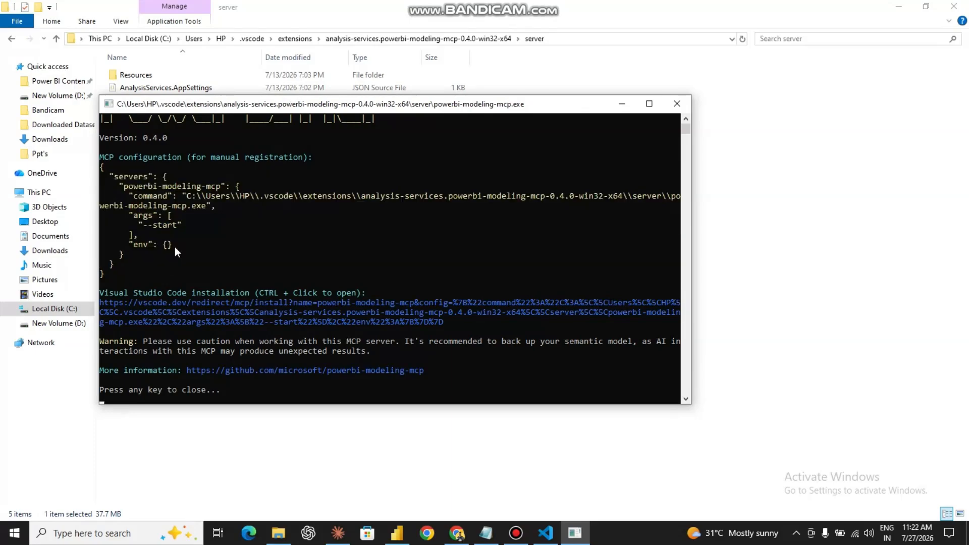
left_click(622, 103)
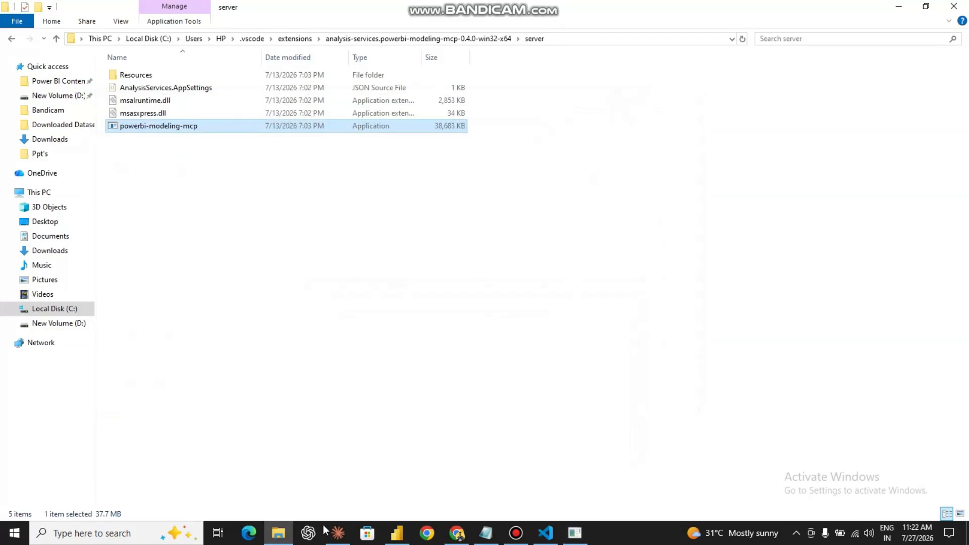
Step: Switch to Claude and open the local MCP servers' configuration folder from the developer settings
left_click(338, 533)
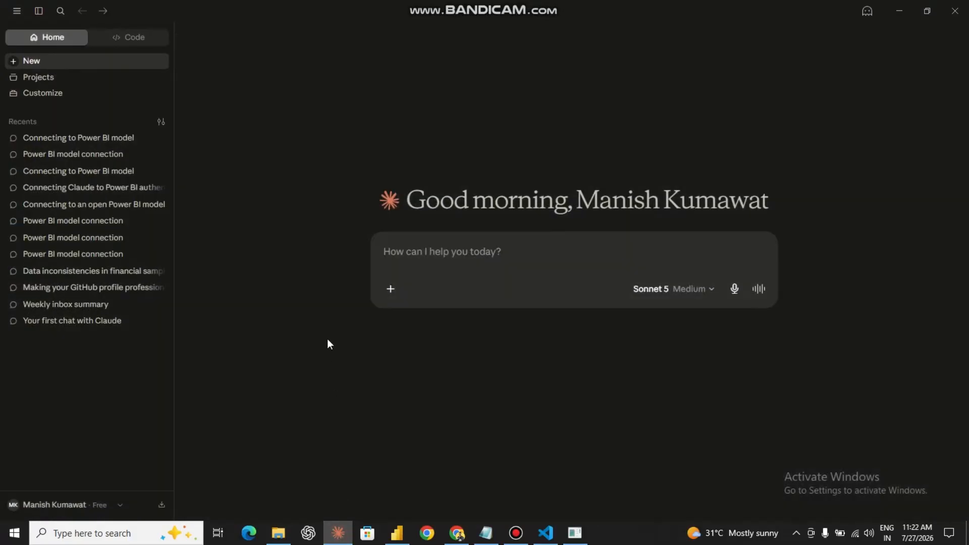
left_click(115, 504)
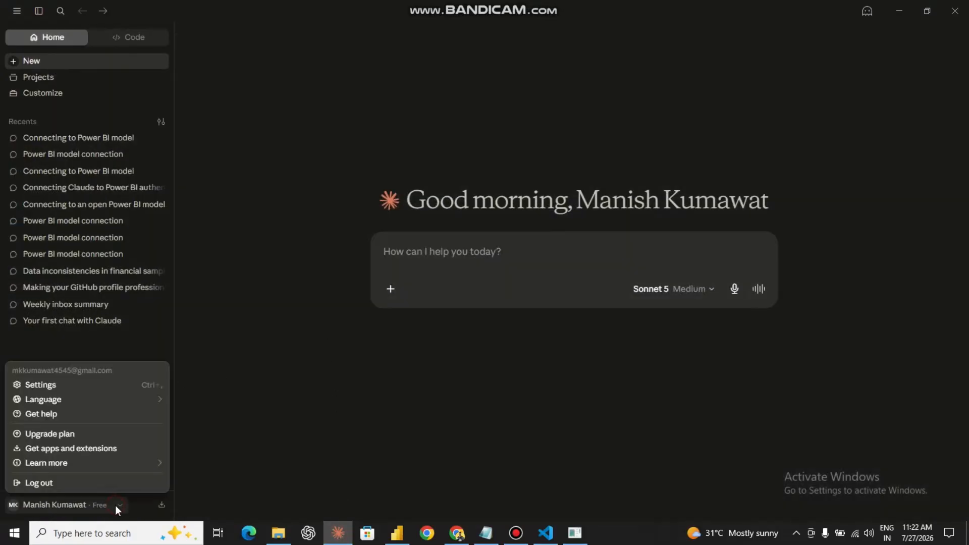
left_click(76, 386)
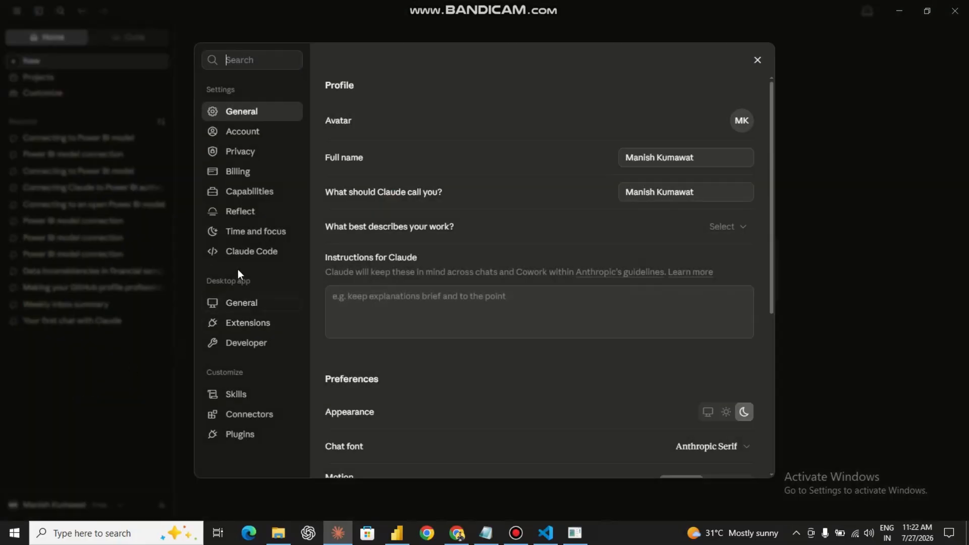
left_click(256, 347)
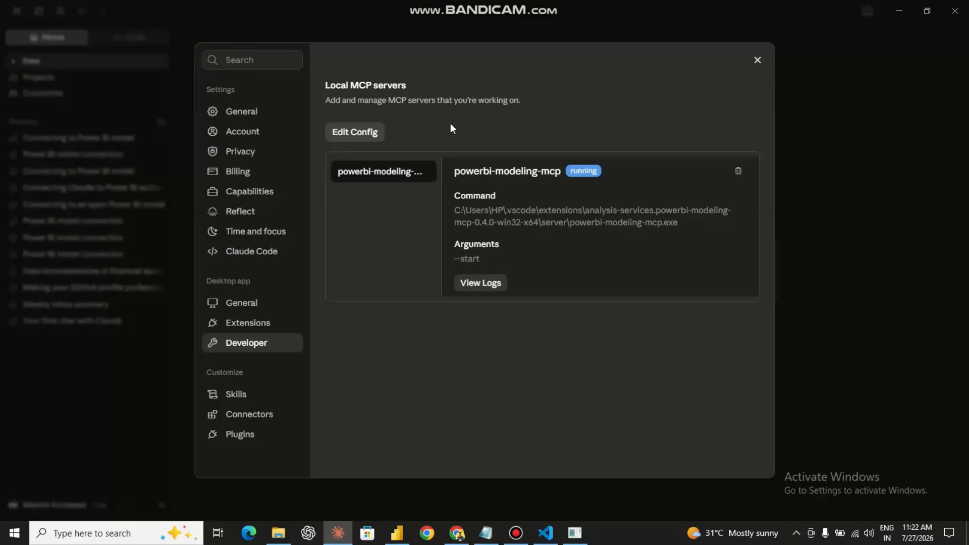
left_click(355, 132)
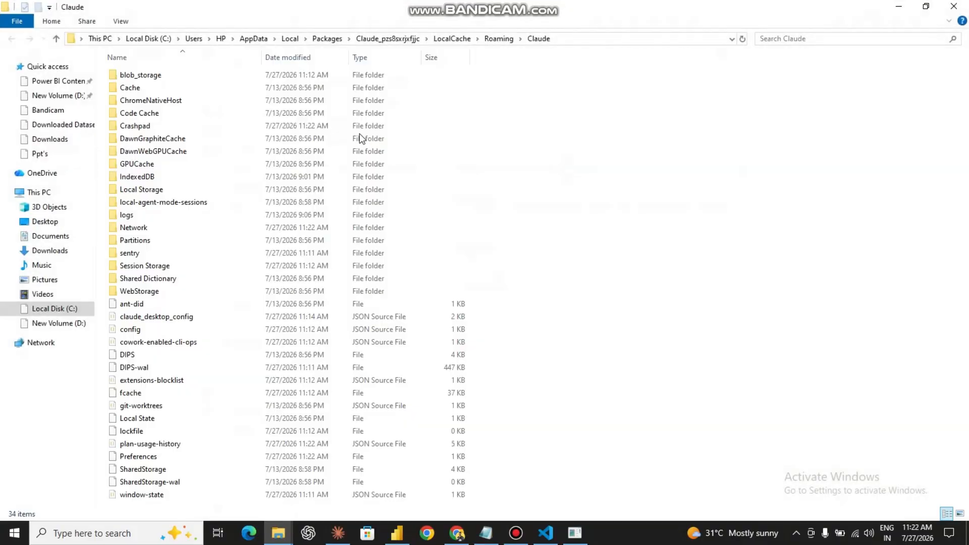
Step: Open the claude_desktop_config file in Notepad
right_click(197, 315)
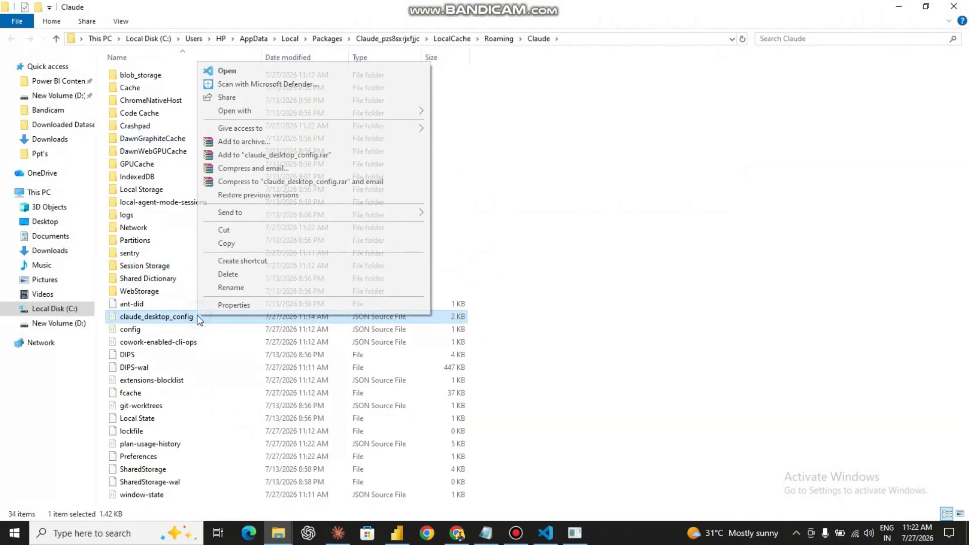
mouse_move(302, 113)
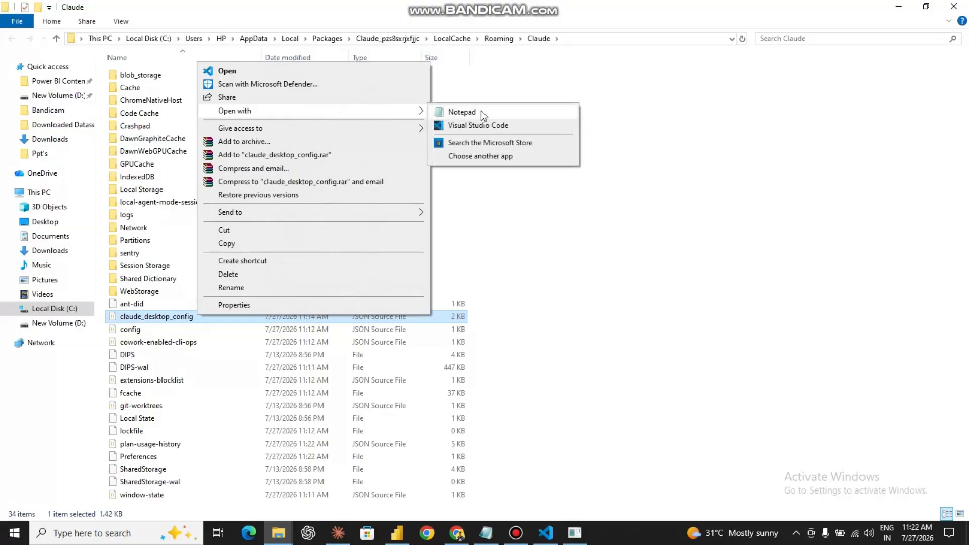
left_click(480, 111)
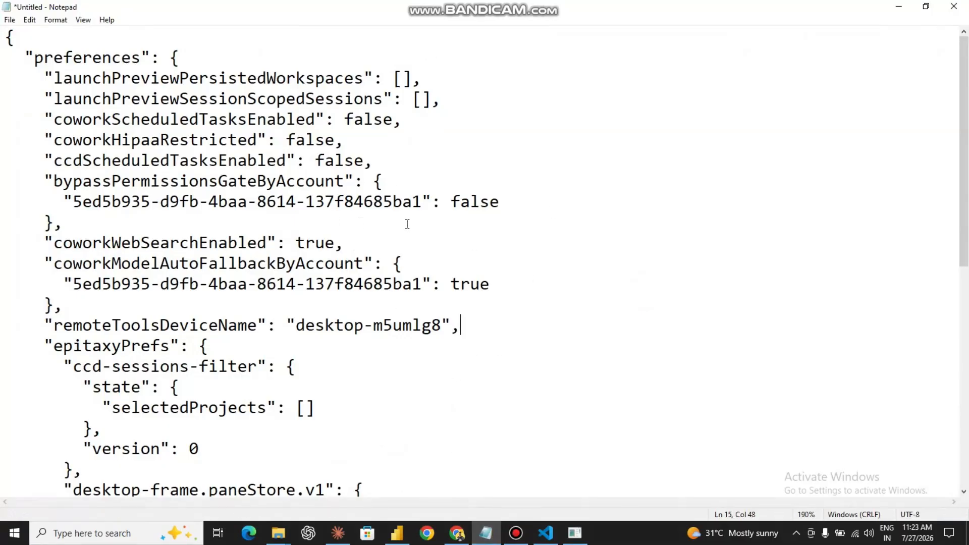
Step: Paste the copied "servers" block above "preferences" in the config text and add a comma after its closing brace
scroll(537, 232, "down", 4)
scroll(541, 244, "down", 3)
scroll(541, 245, "up", 7)
left_click(43, 37)
key("Return")
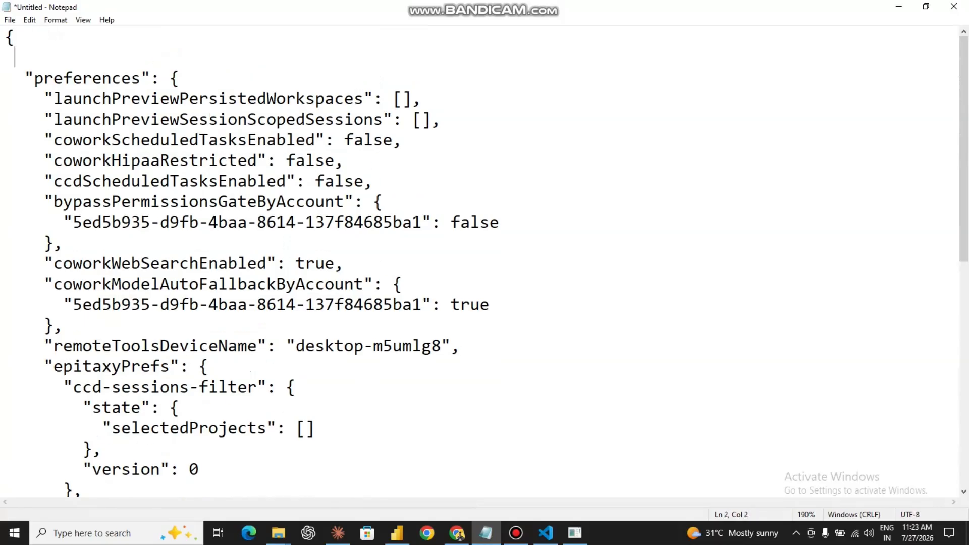
key("ctrl+v")
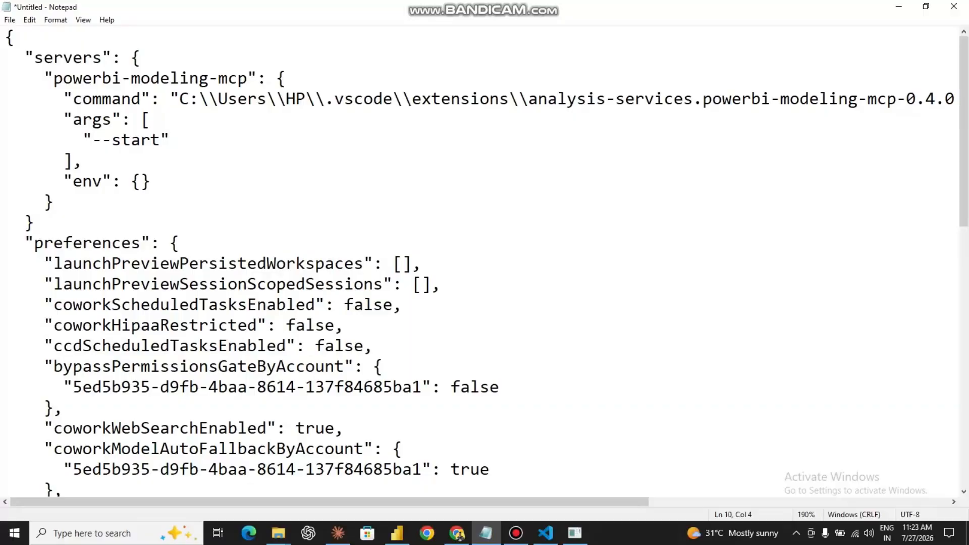
type(",")
Step: Rename the pasted block's "servers" key to "mcpServers"
left_click(35, 59)
type("mcp")
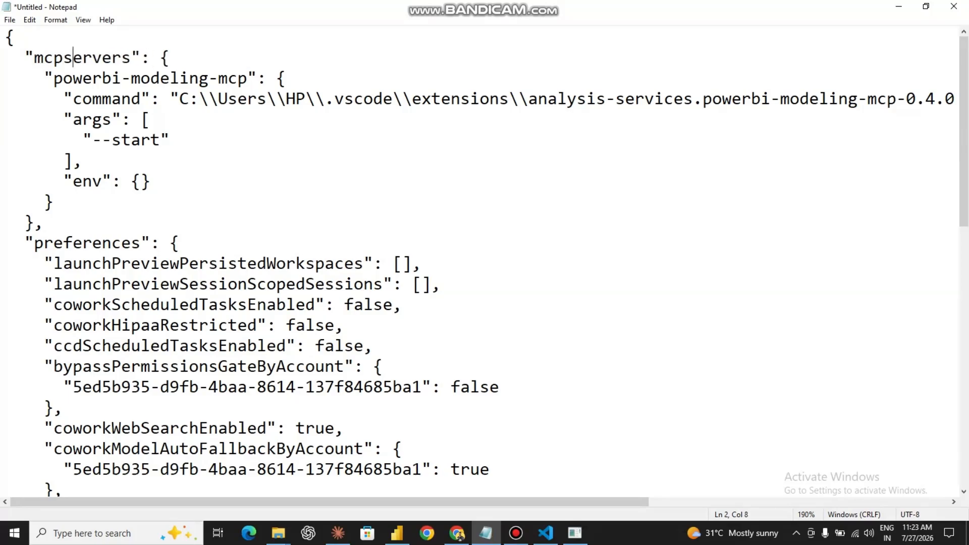
key("BackSpace")
type("S")
left_click(151, 220)
Step: Cut the "coworkUserFilesPath" line from the end of the config and remove the comma left before it
scroll(413, 191, "down", 10)
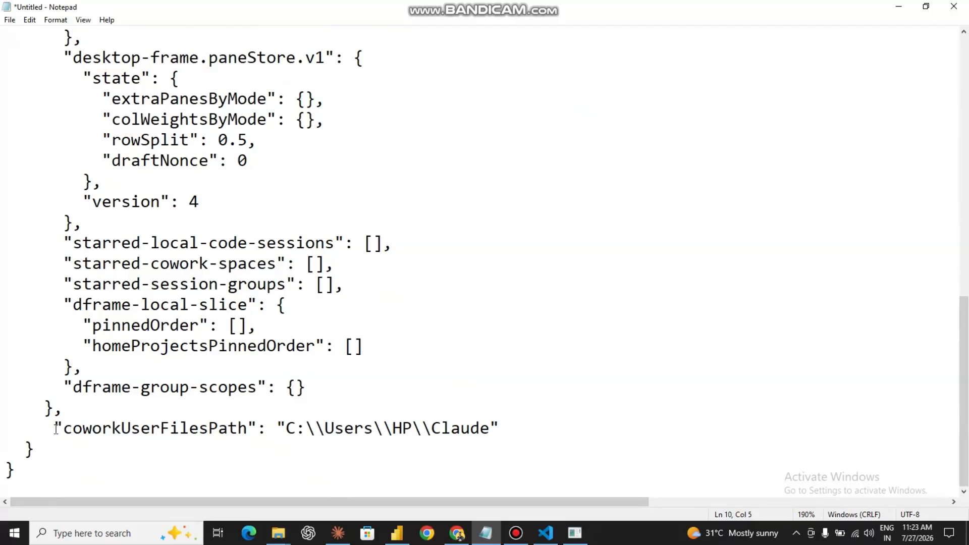
left_click_drag(55, 428, 505, 427)
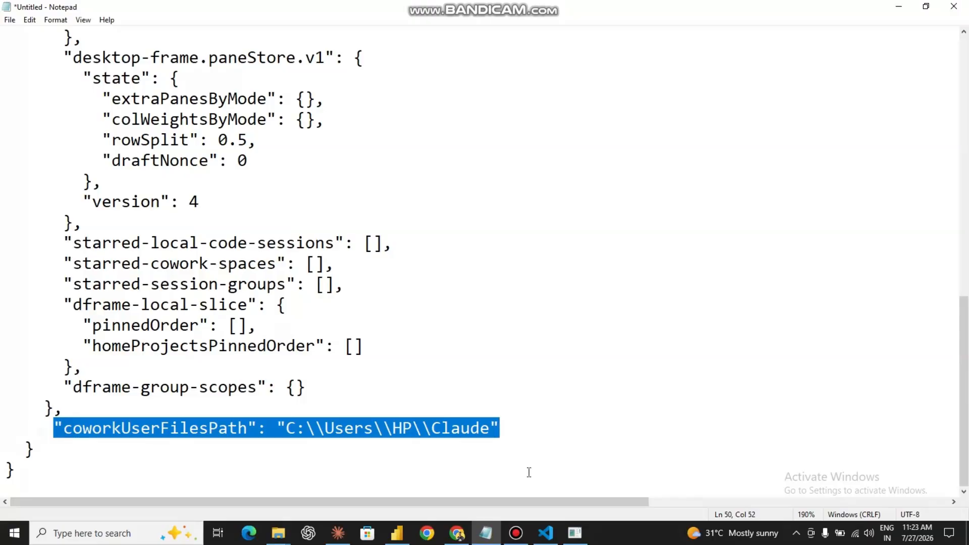
key("BackSpace")
key("BackSpace")
key("BackSpace")
key("BackSpace")
key("BackSpace")
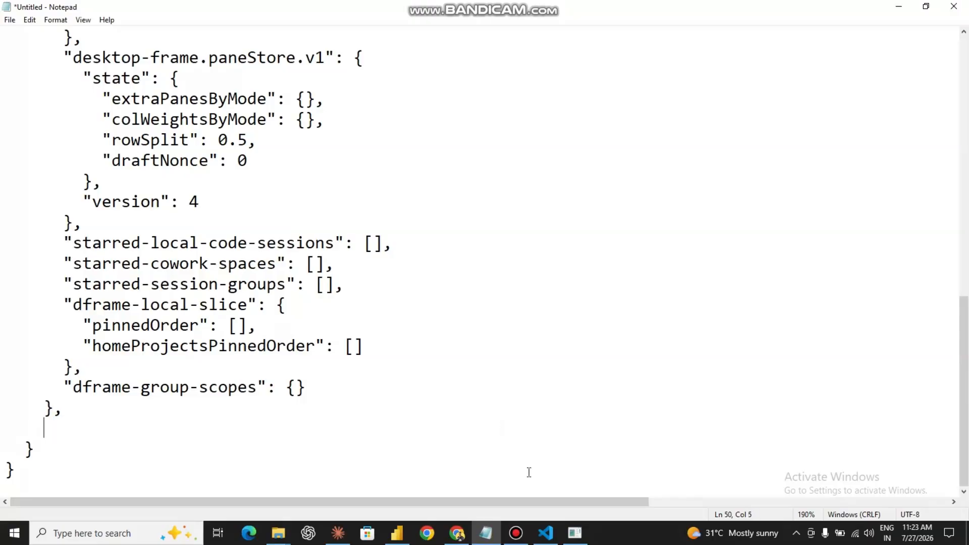
key("BackSpace")
key("BackSpace")
key("BackSpace")
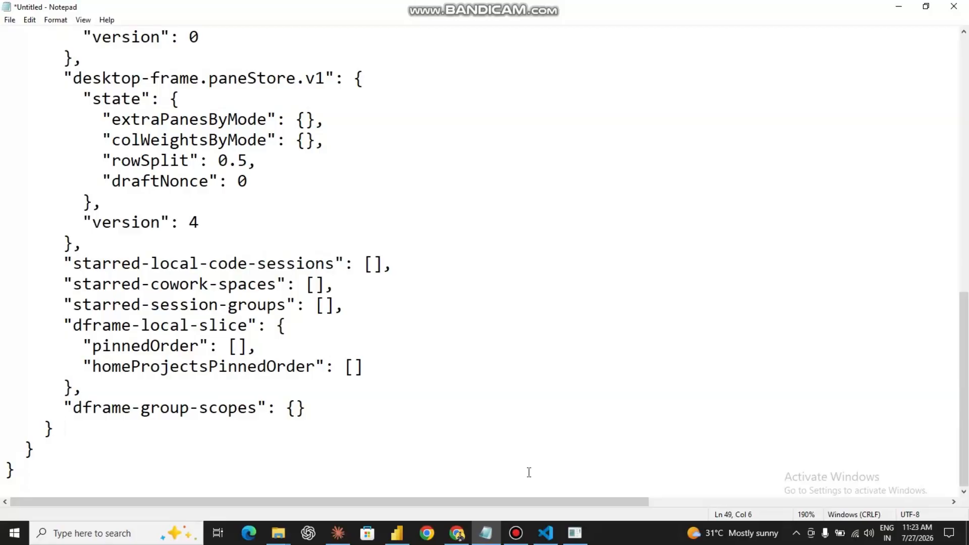
Step: Paste the "coworkUserFilesPath" line with a trailing comma between the "mcpServers" and "preferences" blocks, and minimize Notepad
scroll(433, 404, "up", 9)
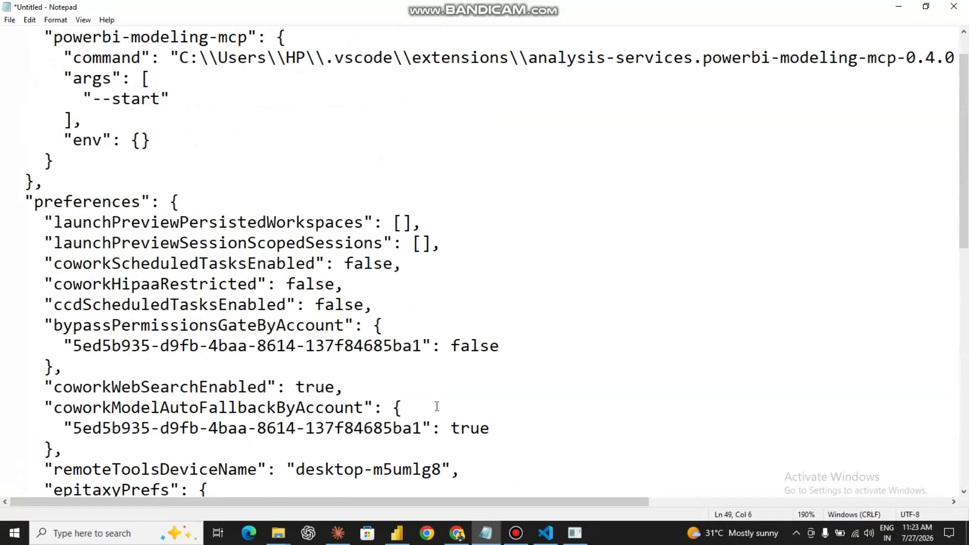
scroll(433, 406, "up", 1)
left_click(84, 224)
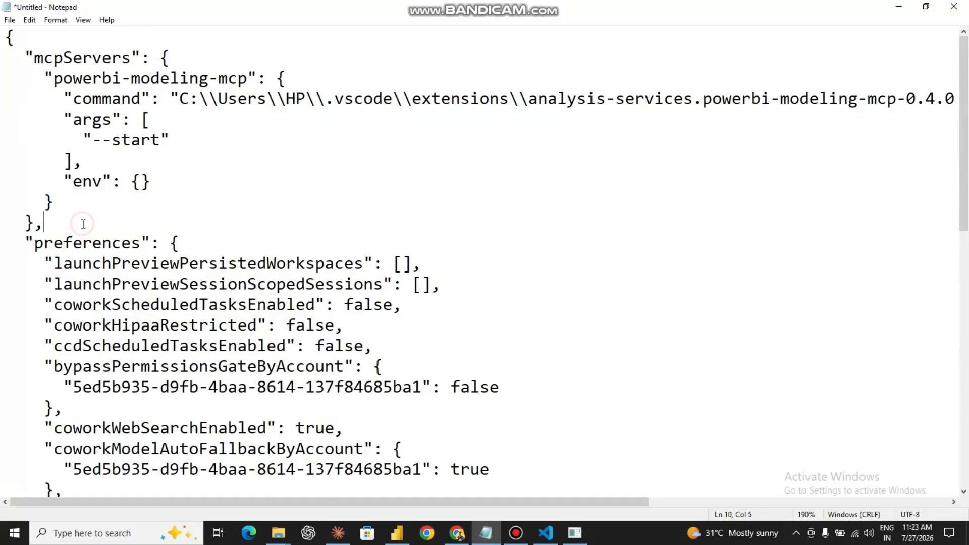
key("Return")
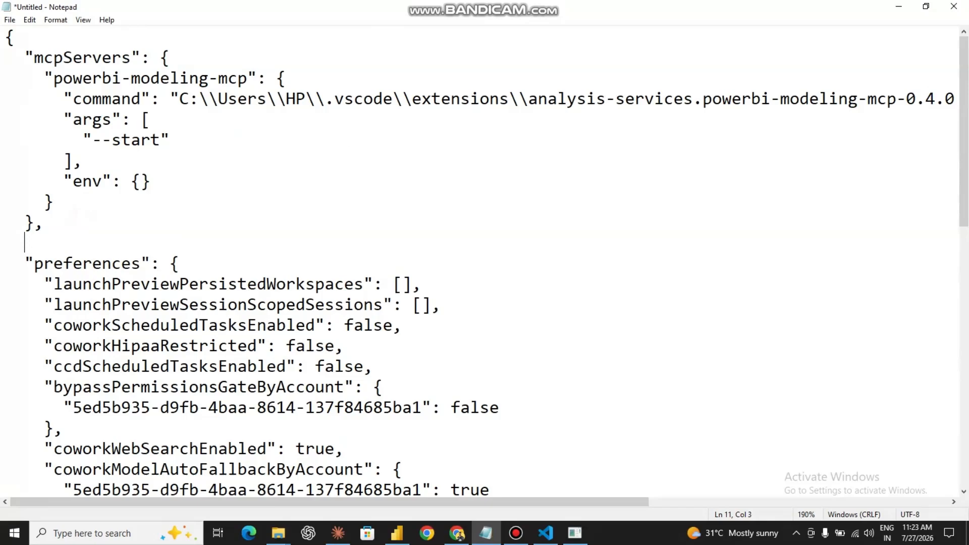
key("ctrl+v")
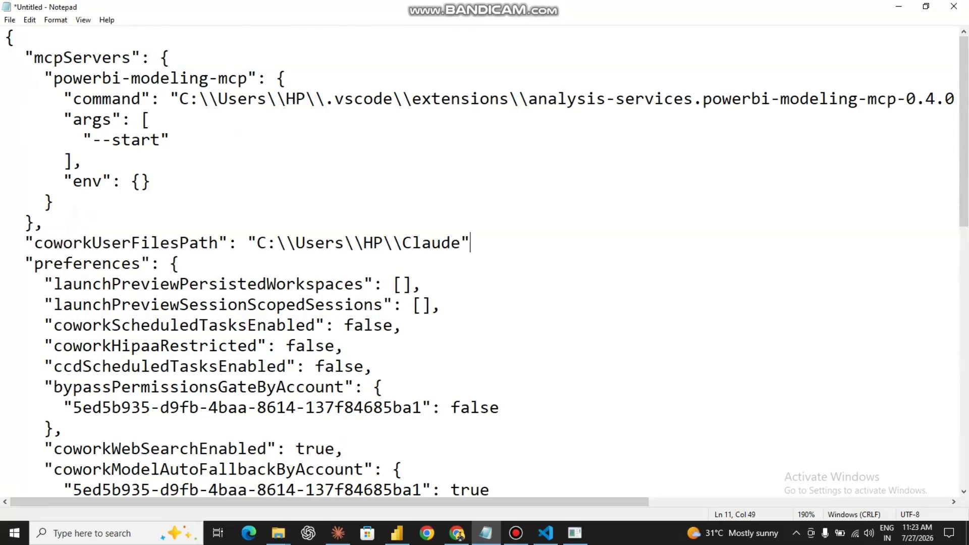
type(",")
scroll(580, 222, "down", 8)
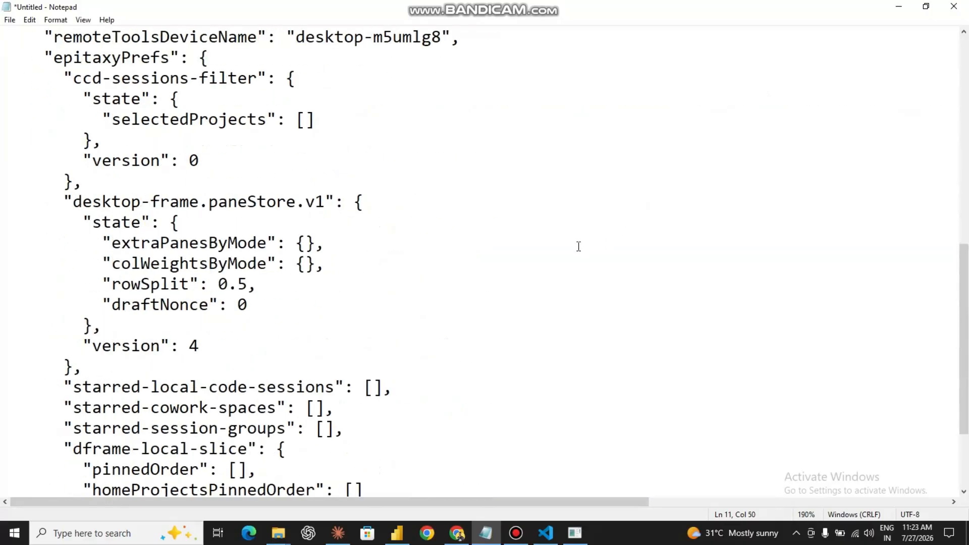
scroll(577, 244, "up", 8)
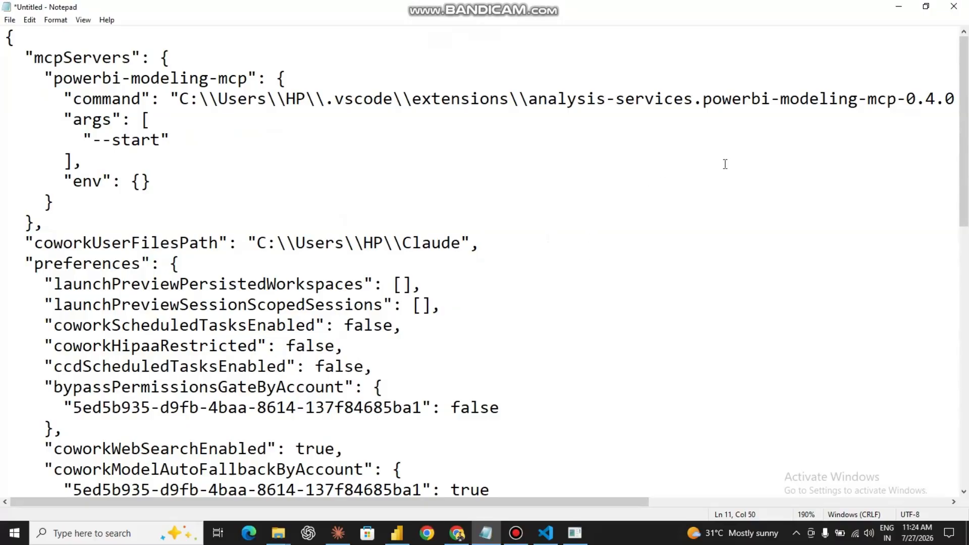
left_click(899, 7)
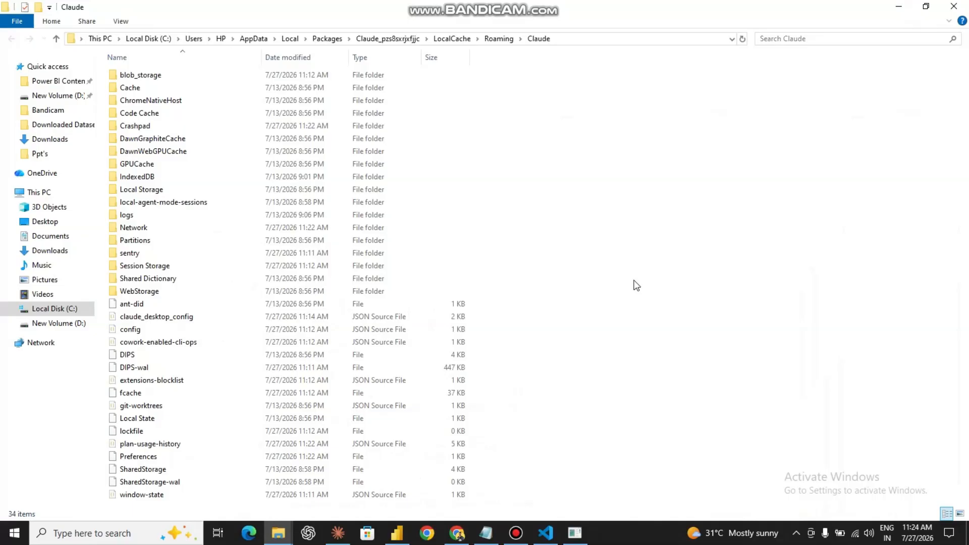
Step: Switch to Claude, leave its settings, and close the app window
left_click(337, 532)
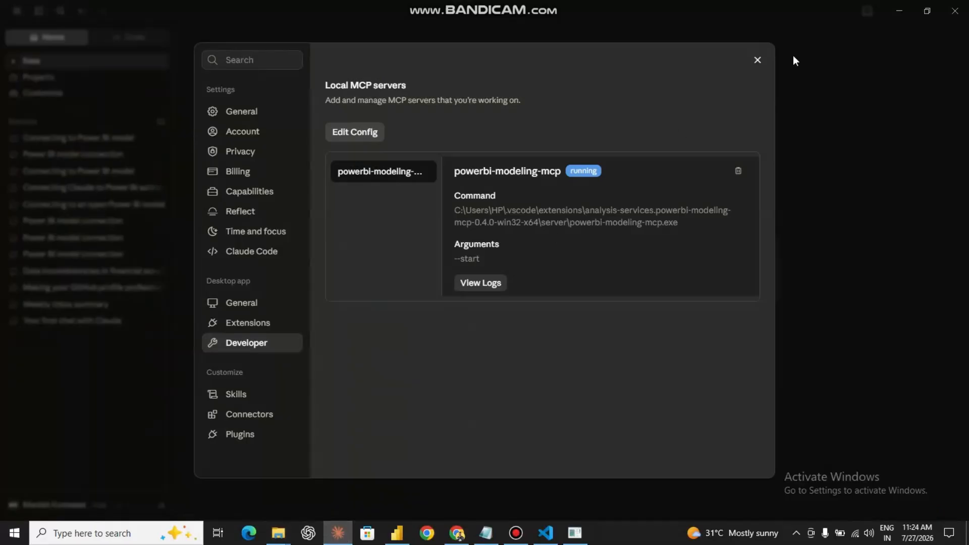
left_click(755, 61)
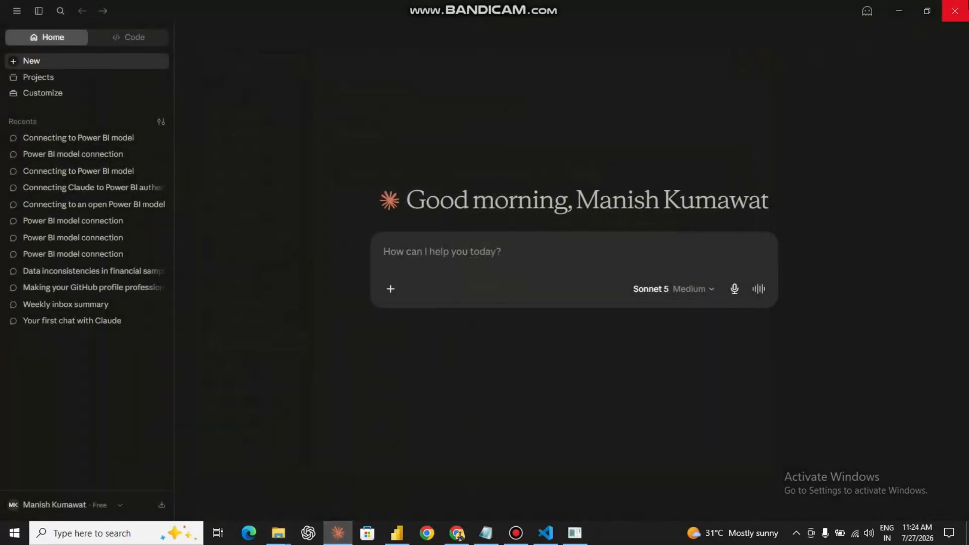
left_click(955, 11)
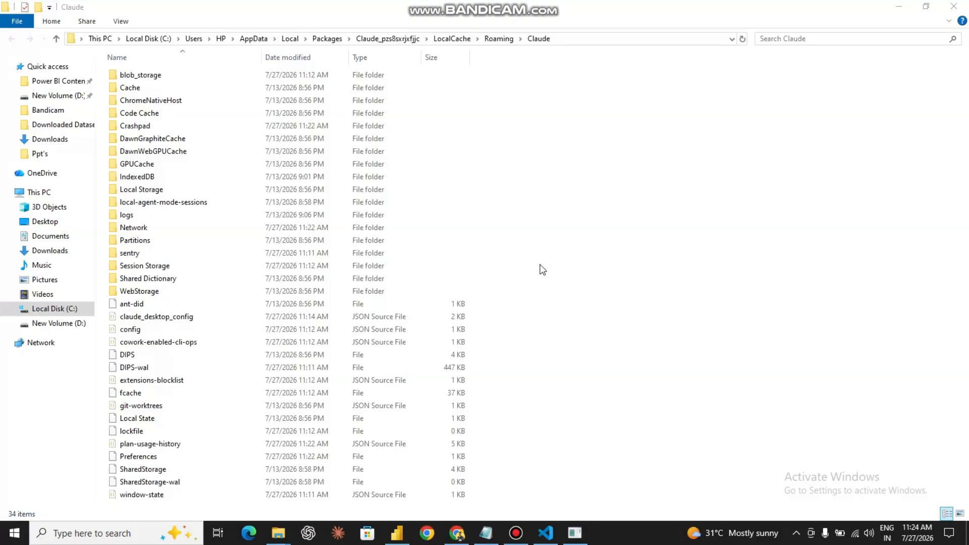
Step: End the Claude background process in Task Manager and close Task Manager
key("ctrl+shift+Escape")
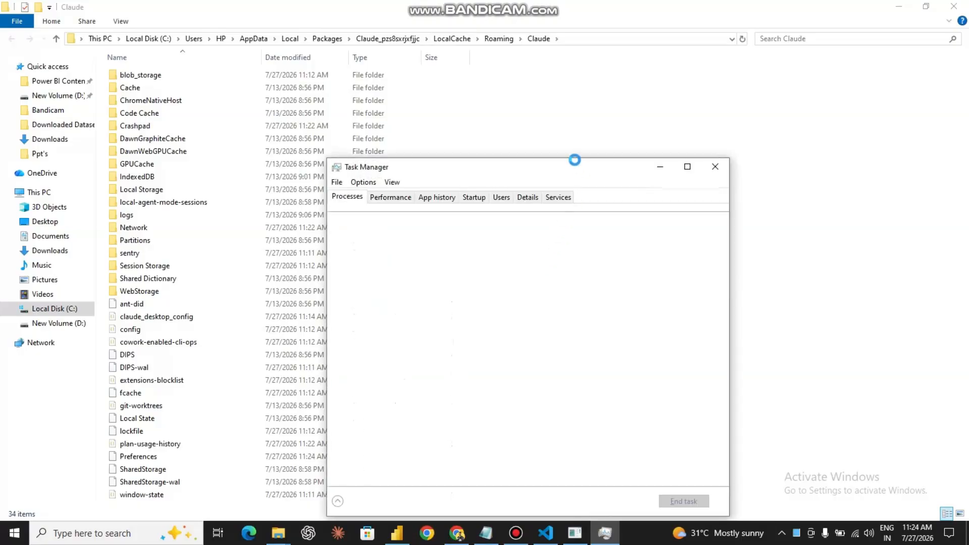
left_click_drag(547, 151, 520, 46)
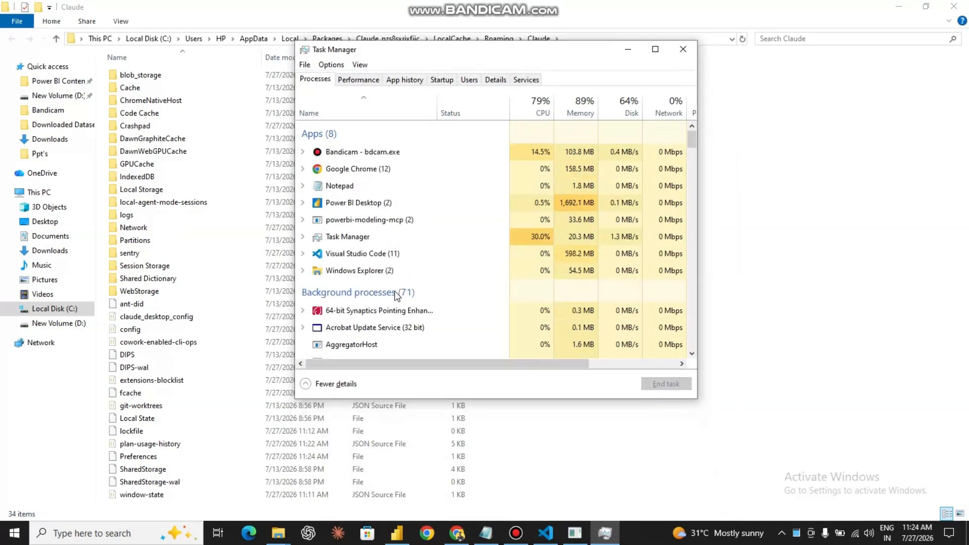
scroll(431, 263, "down", 2)
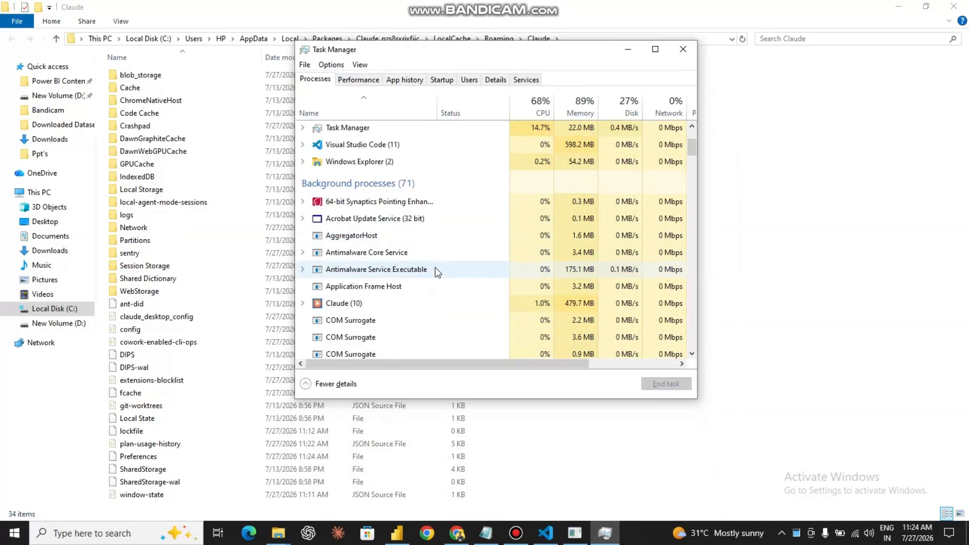
scroll(416, 270, "up", 1)
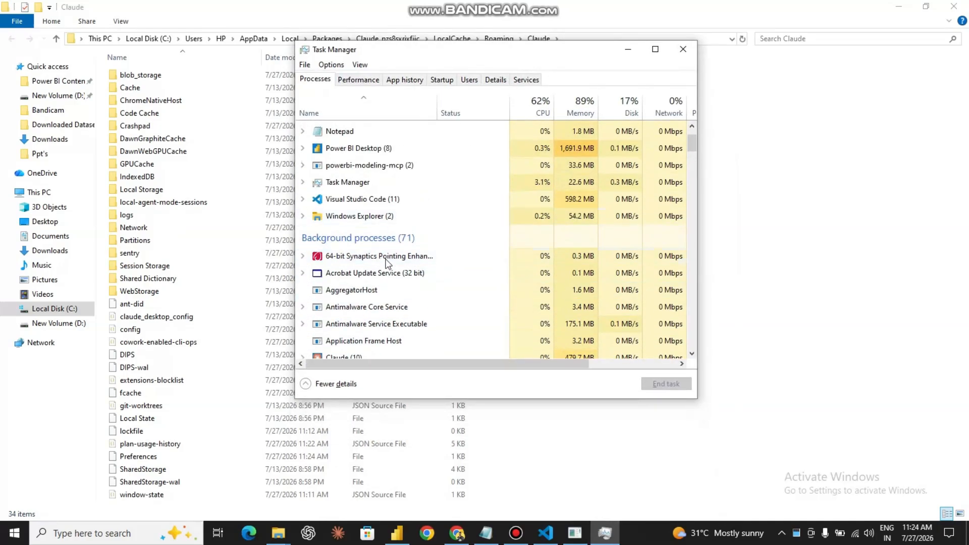
scroll(411, 274, "down", 1)
left_click(371, 324)
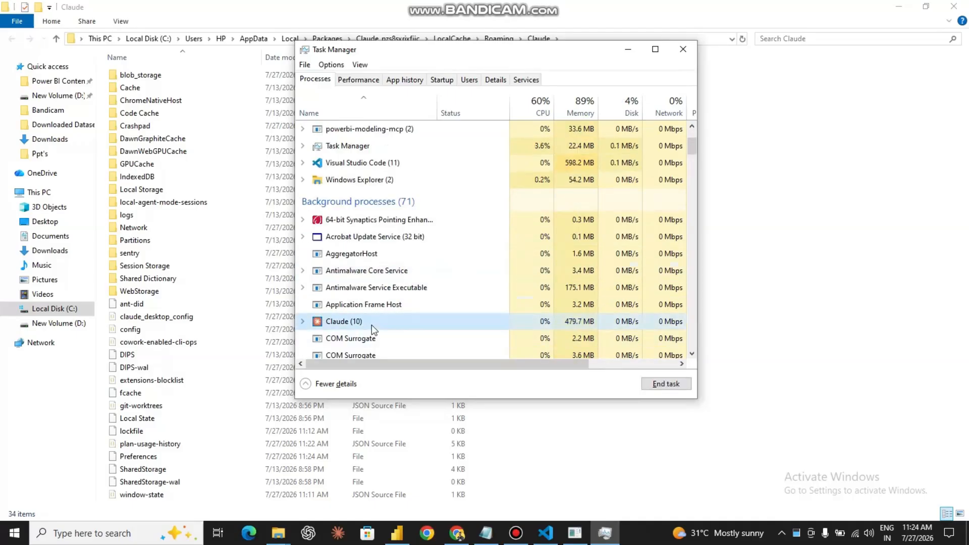
left_click(662, 388)
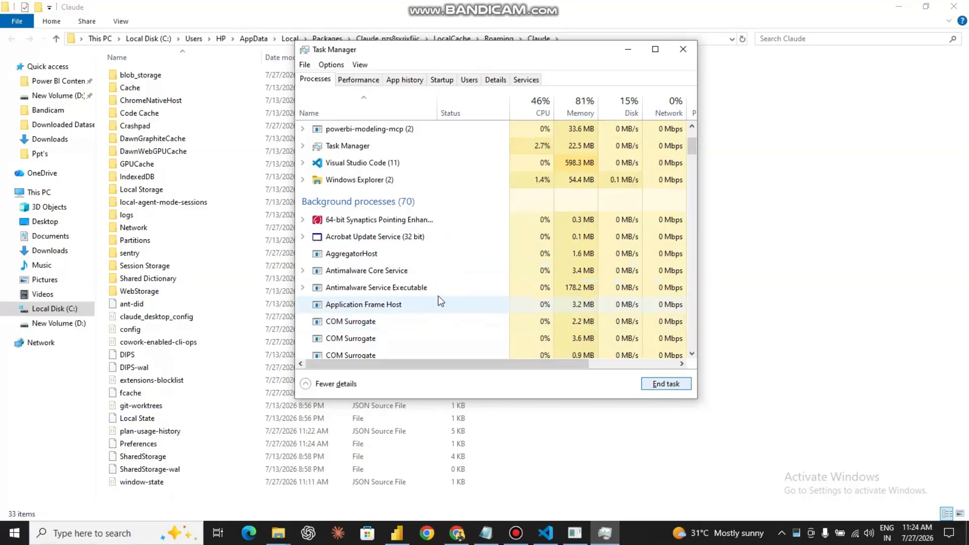
left_click(683, 50)
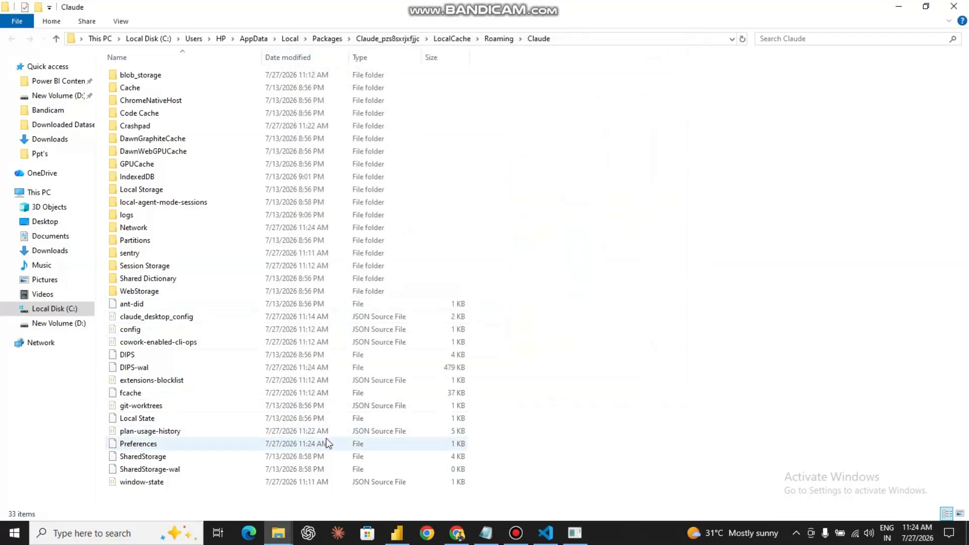
Step: Relaunch Claude to check the powerbi-modeling-mcp server in the developer settings, and collapse the sidebar
left_click(336, 535)
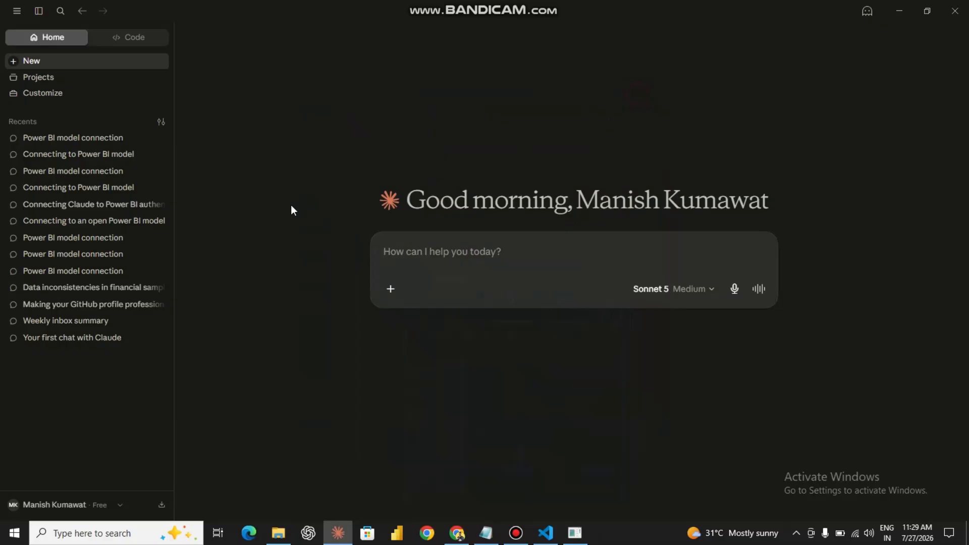
left_click(115, 505)
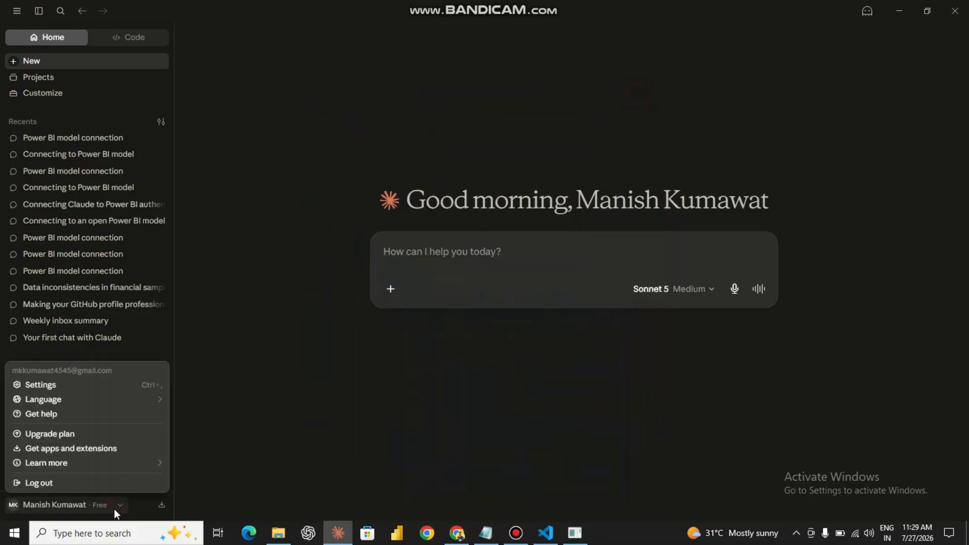
left_click(77, 383)
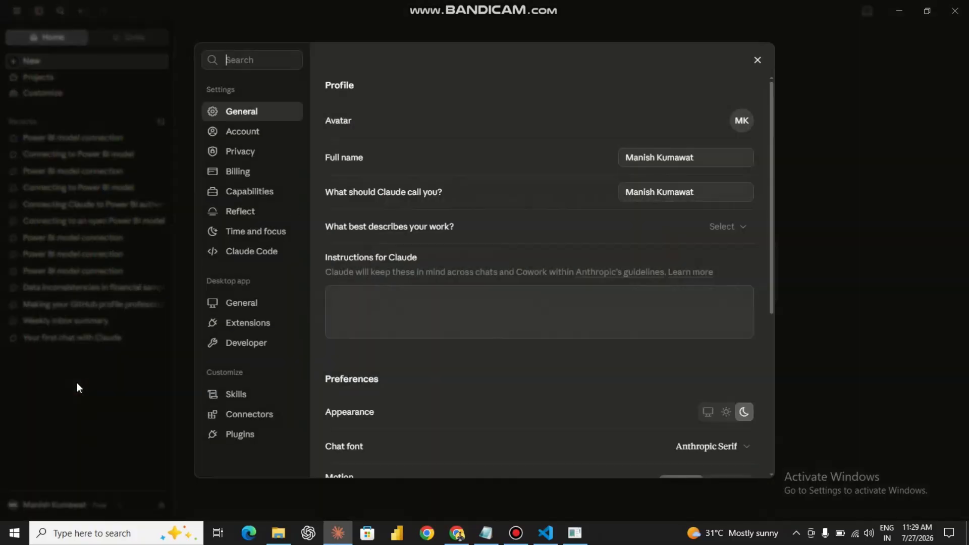
left_click(243, 347)
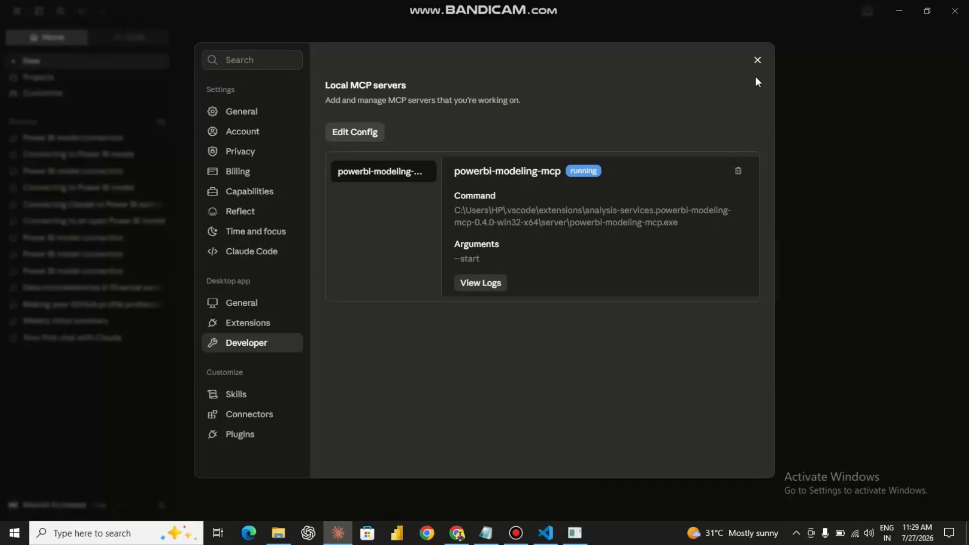
left_click(758, 59)
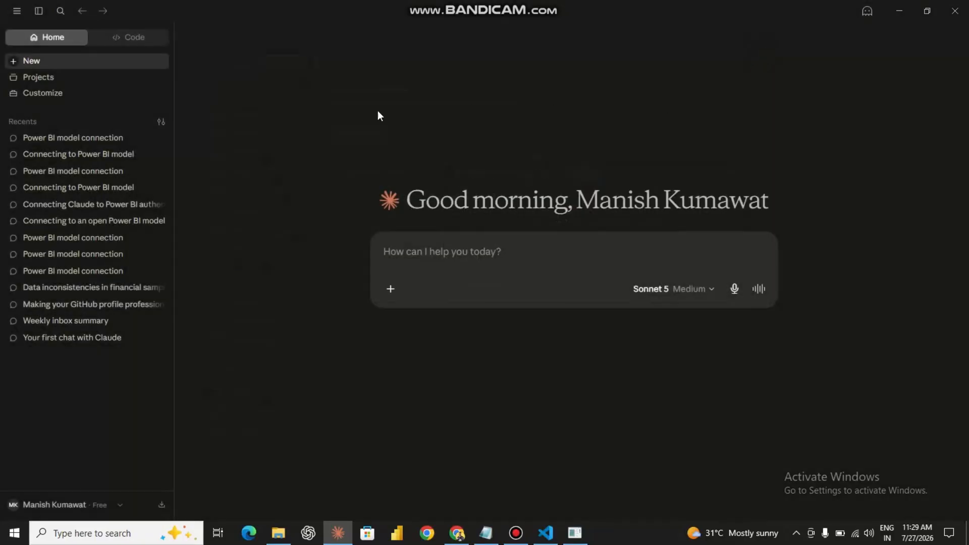
left_click(39, 11)
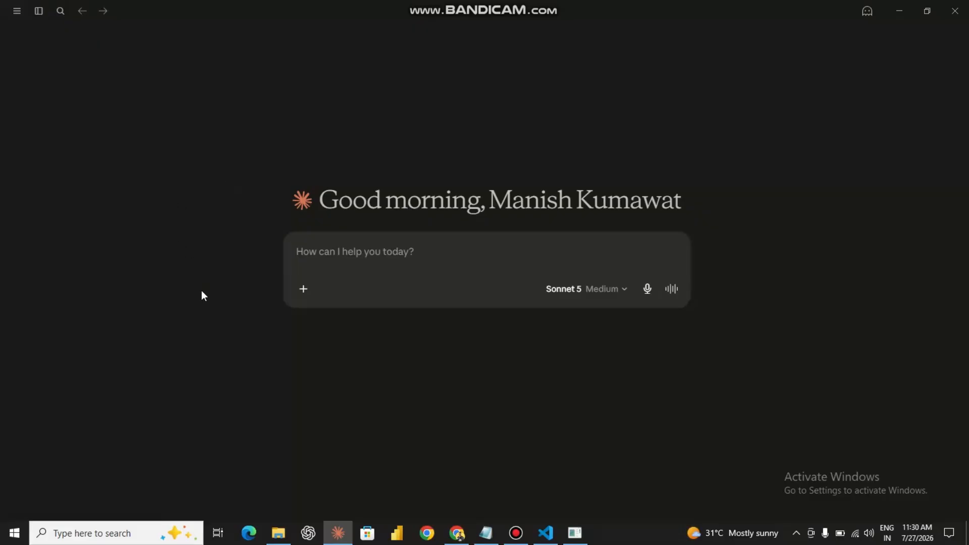
Step: Switch to Power BI Desktop and view the fields of the Forbes Billionaire List 2025 table
left_click(397, 534)
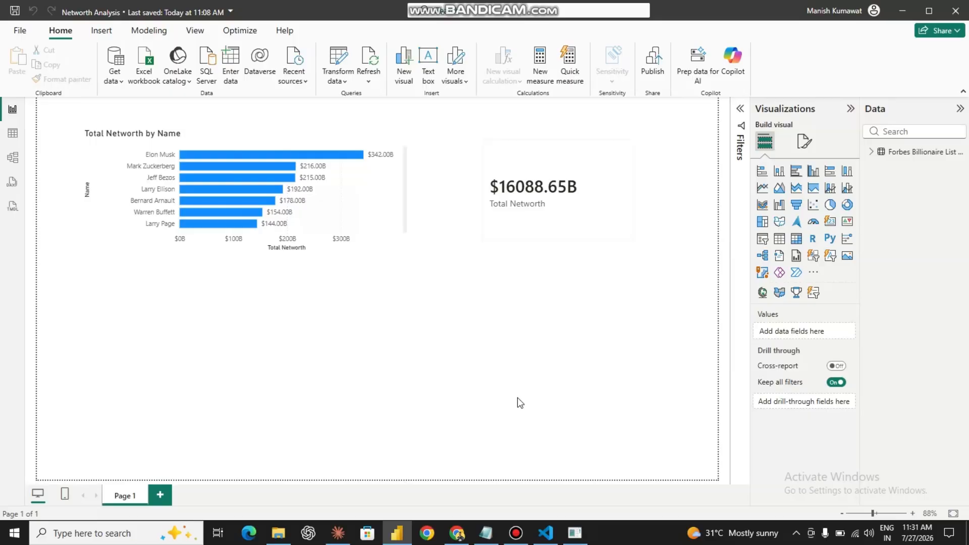
left_click(870, 152)
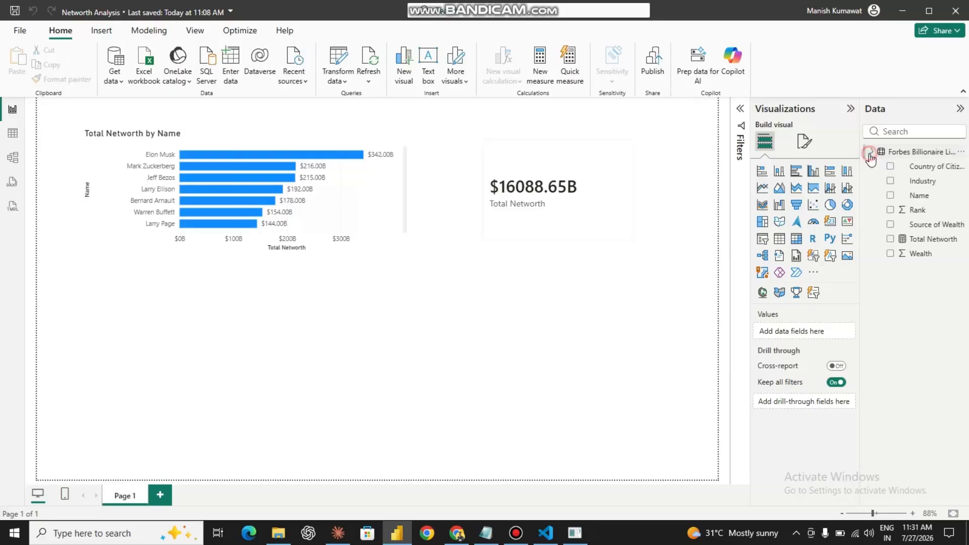
left_click(868, 155)
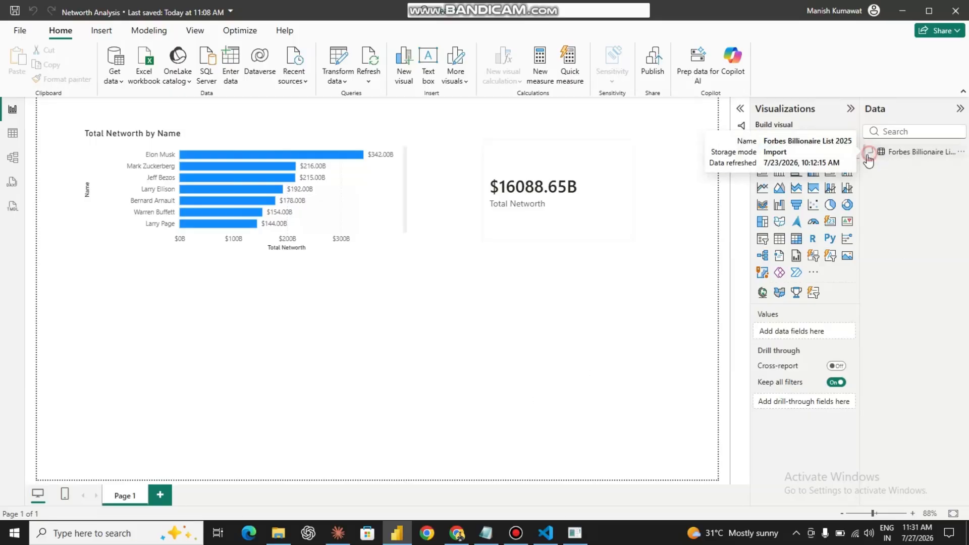
Step: Switch to Claude and send the prompt "connect to opened power bi model" in a new chat
left_click(338, 533)
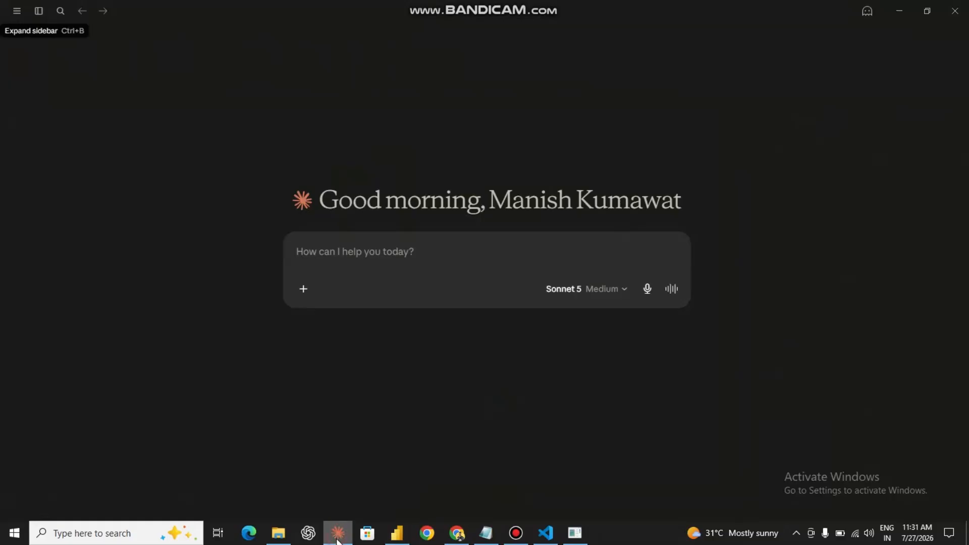
left_click(381, 250)
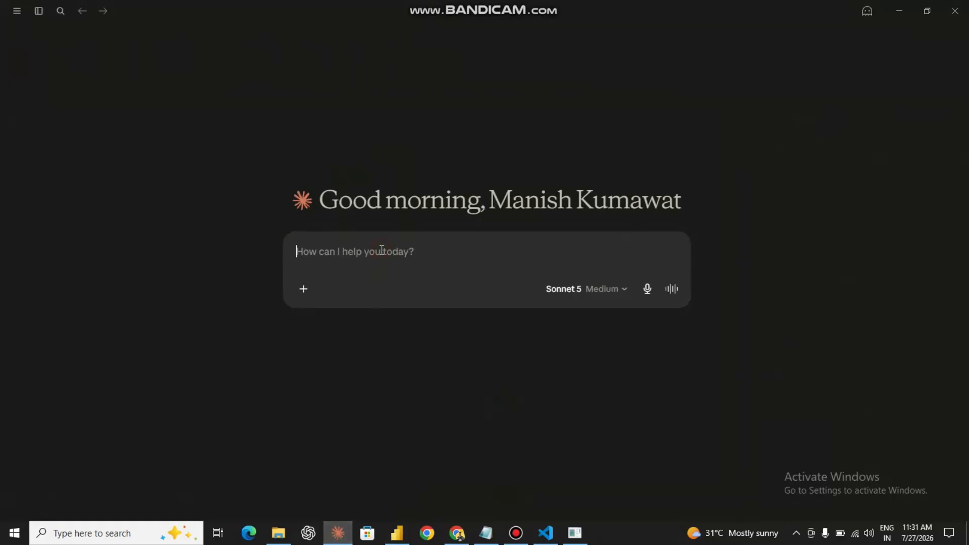
type("conne")
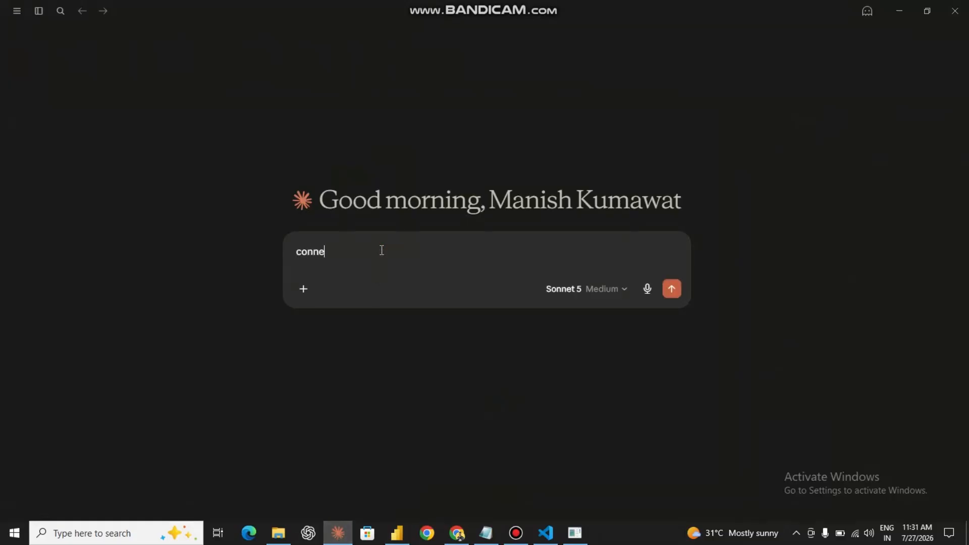
type("ct to opened power bi model")
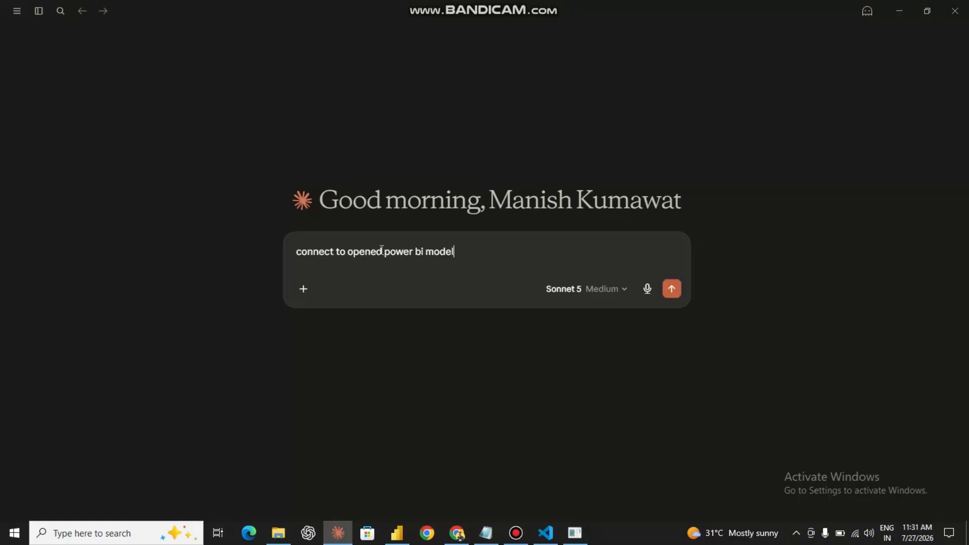
key("Return")
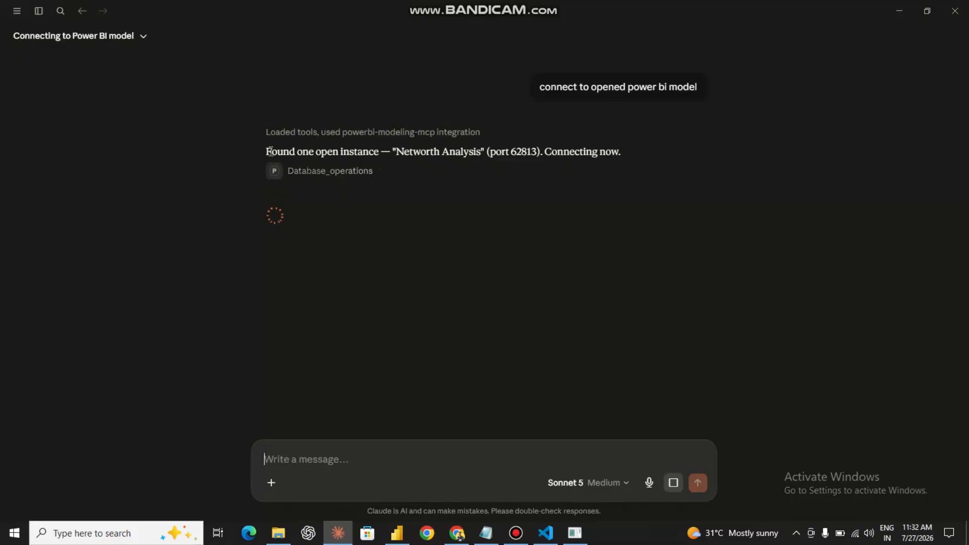
Step: Read Claude's reply for the detected Power BI instance and the status of the model connection
left_click_drag(448, 148, 482, 152)
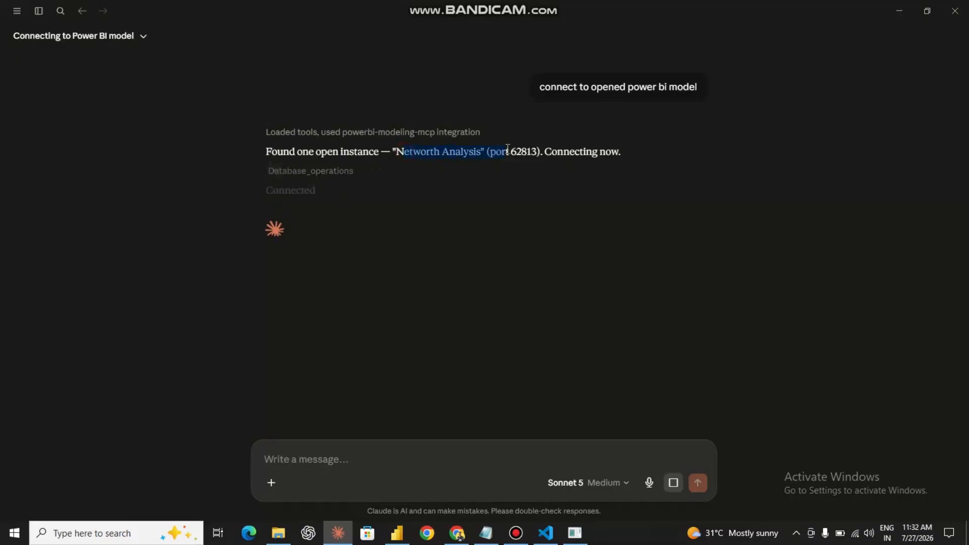
left_click(659, 153)
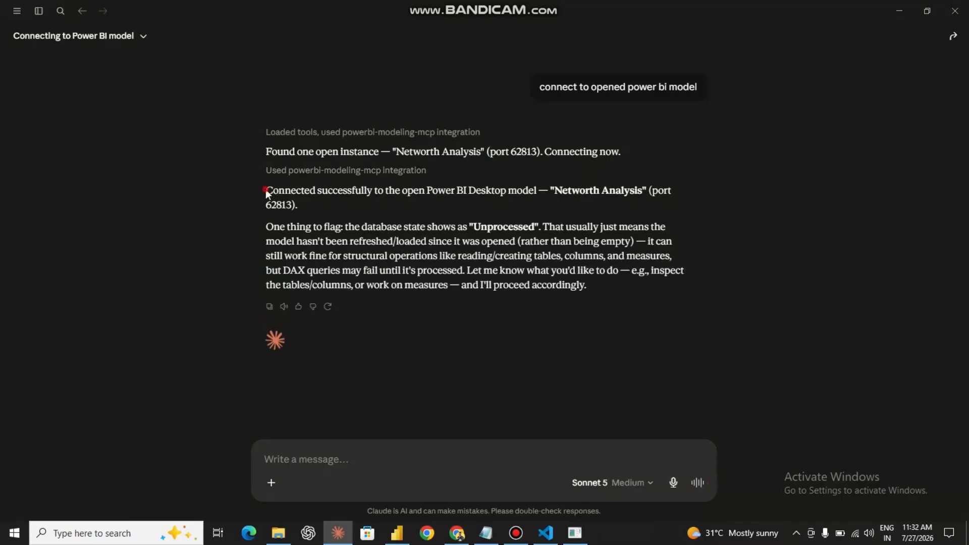
left_click_drag(265, 190, 629, 191)
left_click(393, 204)
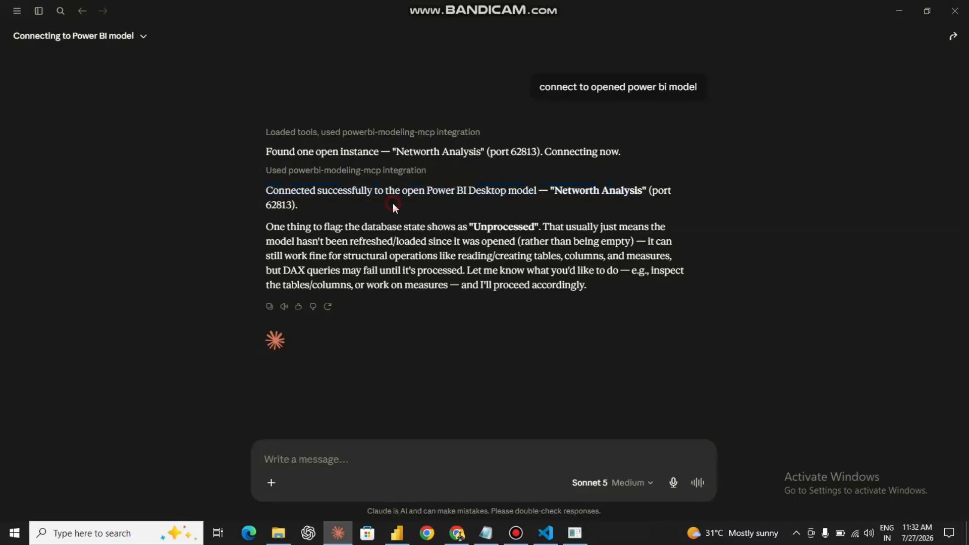